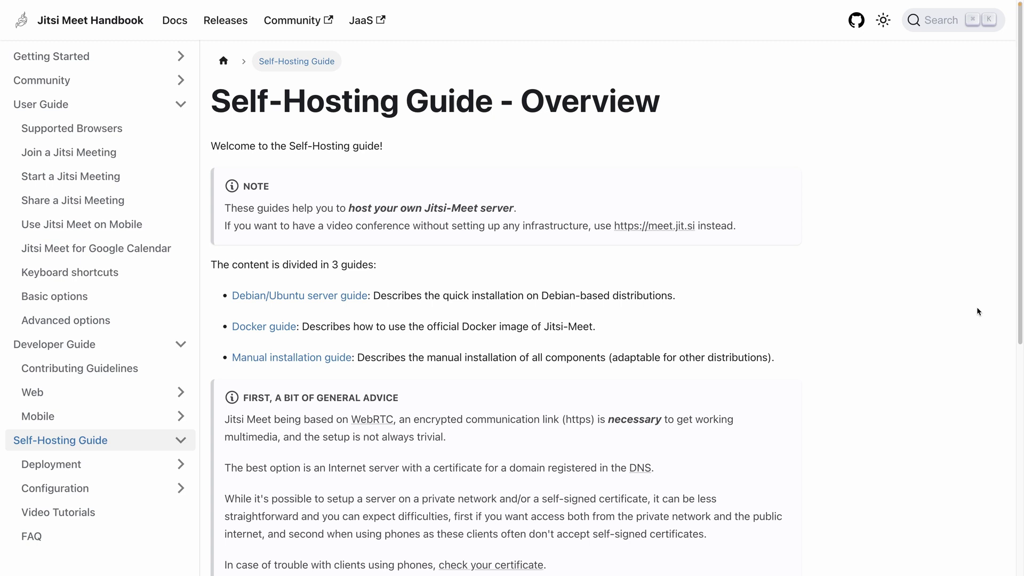
# Step: Scroll through the Self-Hosting Guide overview in the Jitsi Meet Handbook
pyautogui.scroll(-2, 877, 301)
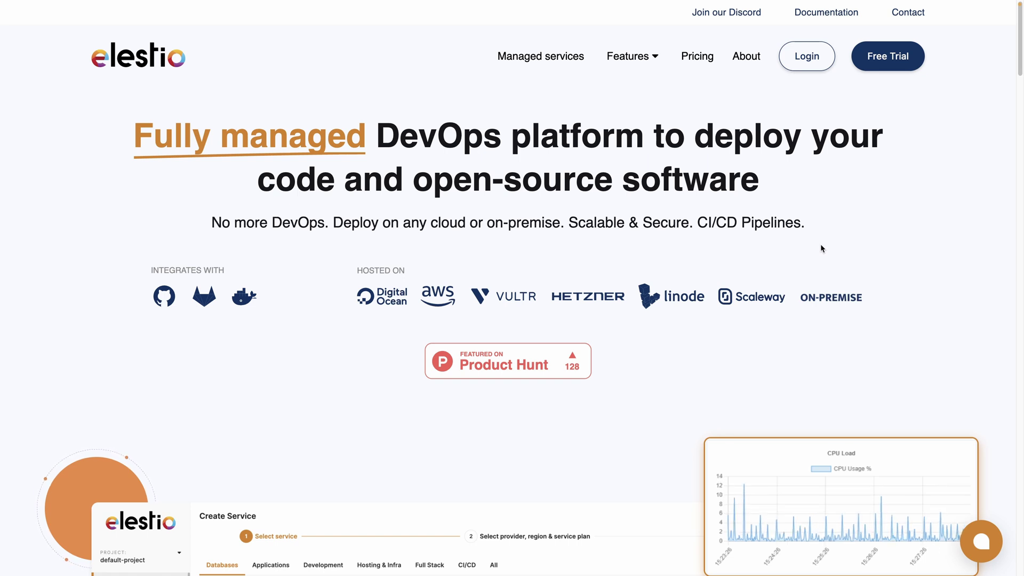
# Step: Log in to Elestio and select Jitsi from the service catalogue
pyautogui.click(797, 54)
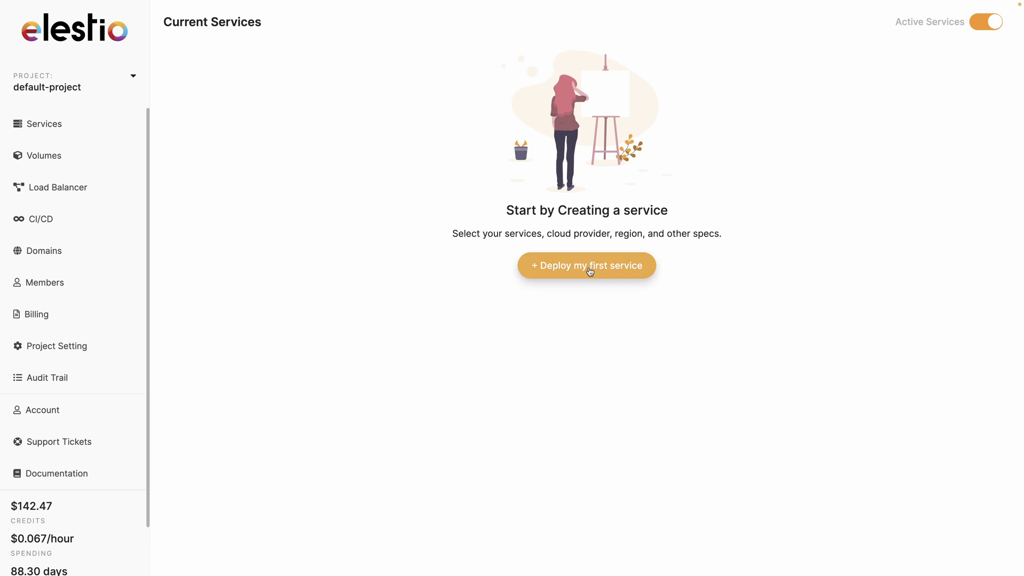
pyautogui.click(590, 272)
pyautogui.click(321, 157)
pyautogui.write('jitsi')
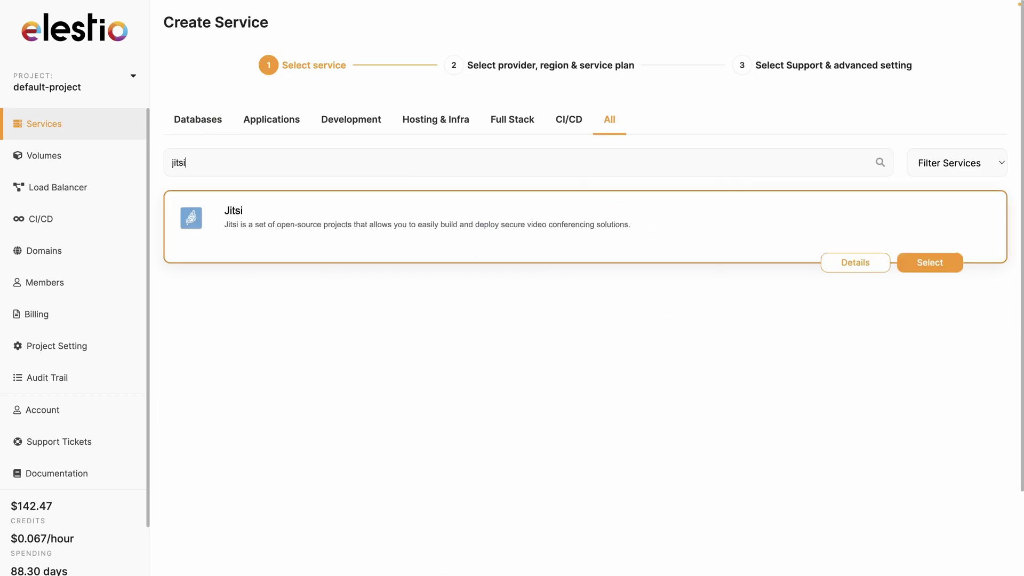
pyautogui.click(926, 263)
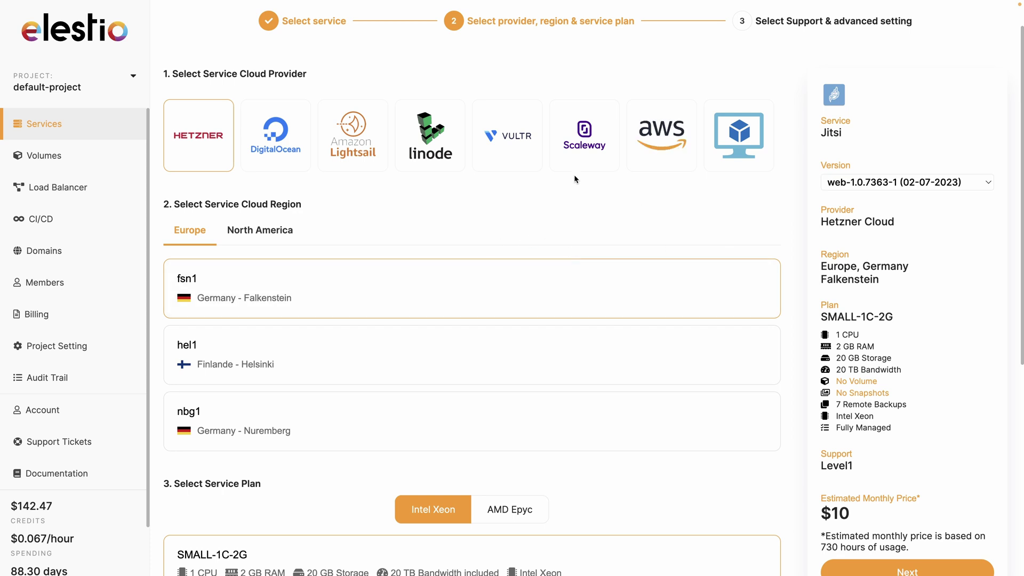
# Step: Deploy Jitsi on Scaleway's SMALL-2C-2G plan and open the new instance's Jitsi Meet page
pyautogui.click(584, 163)
pyautogui.scroll(-10, 364, 397)
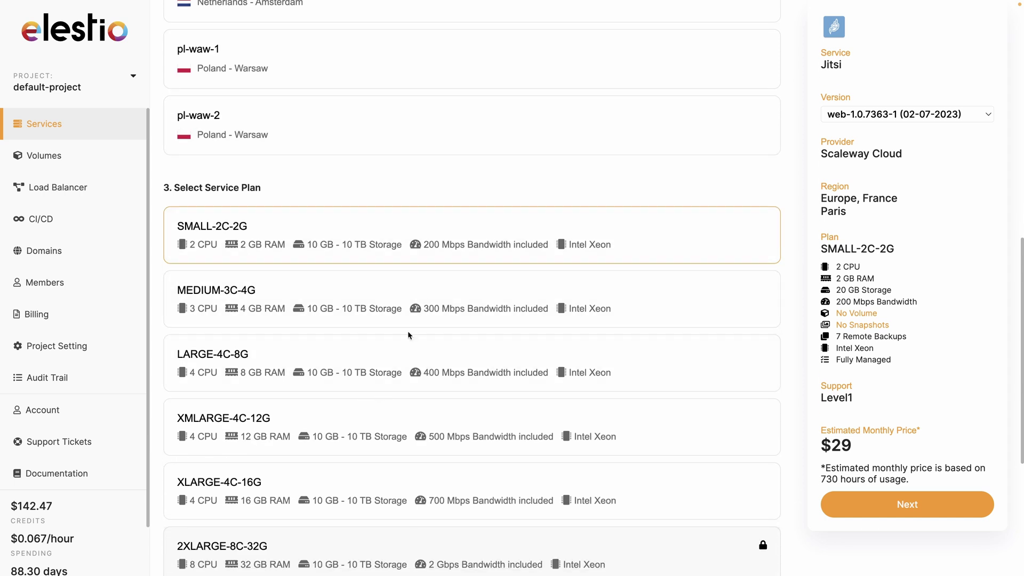
pyautogui.click(920, 509)
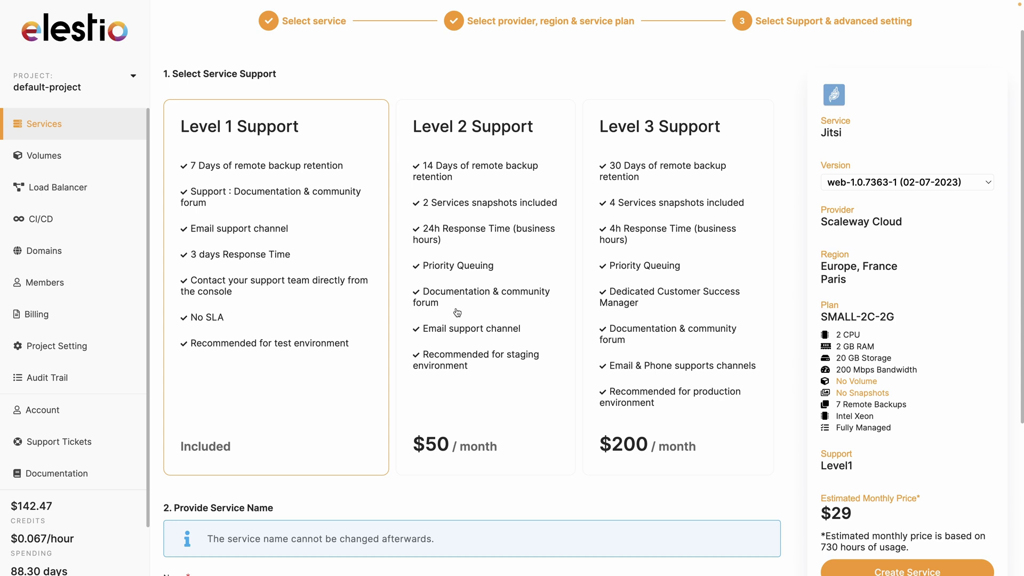
pyautogui.click(867, 572)
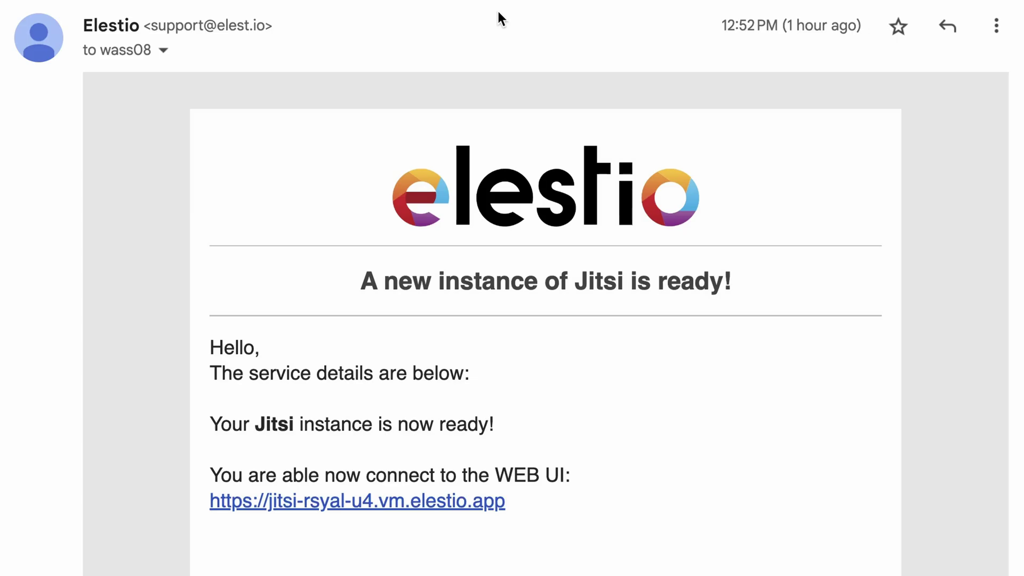
pyautogui.scroll(-4, 536, 239)
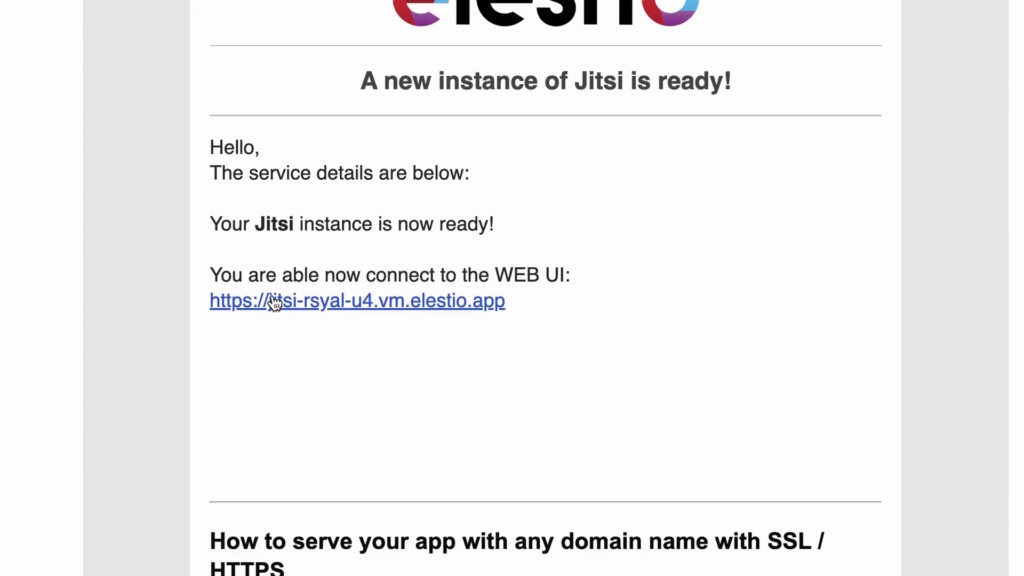
pyautogui.click(274, 298)
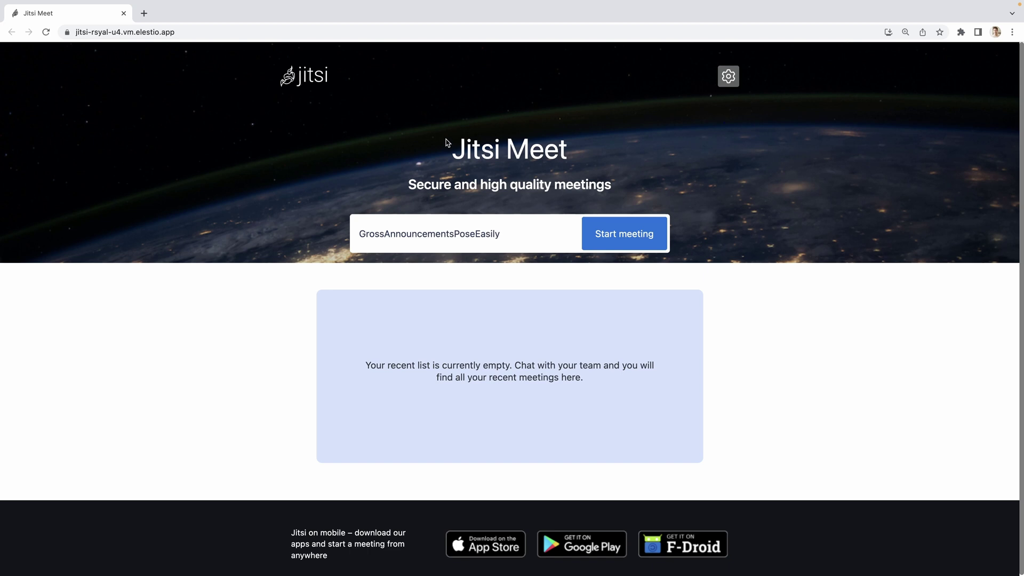
# Step: Enter 'Welcome' as the meeting room name on the Jitsi Meet start page
pyautogui.click(439, 232)
pyautogui.write('Welcome')
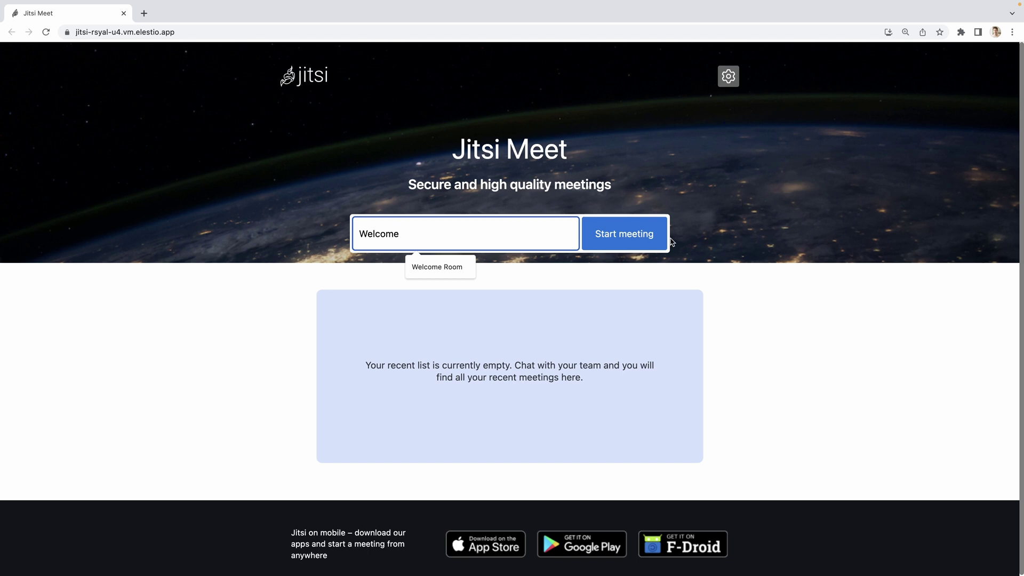
pyautogui.click(226, 378)
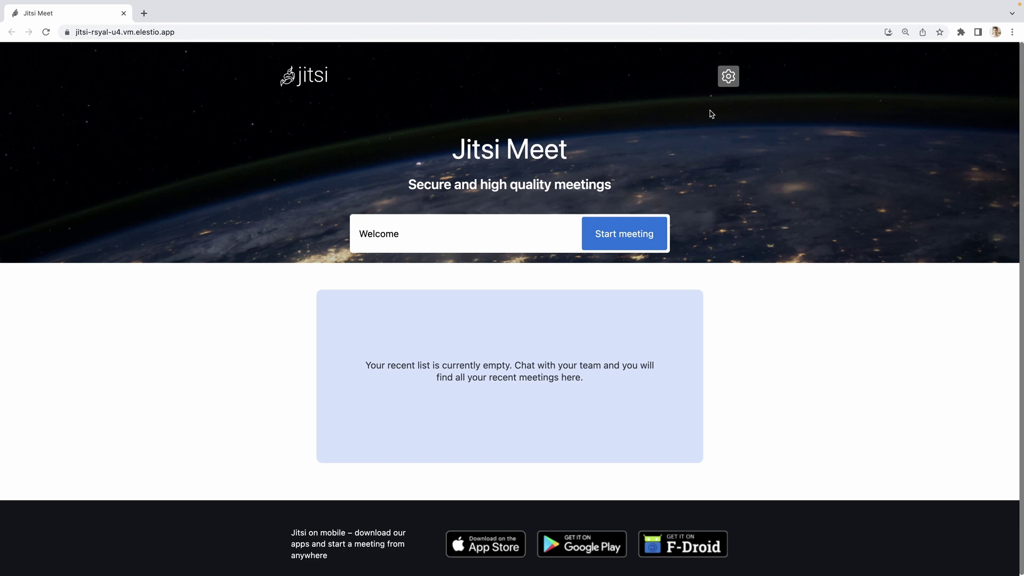
# Step: Allow microphone and camera access in Settings so the FaceTime HD Camera preview appears
pyautogui.click(728, 76)
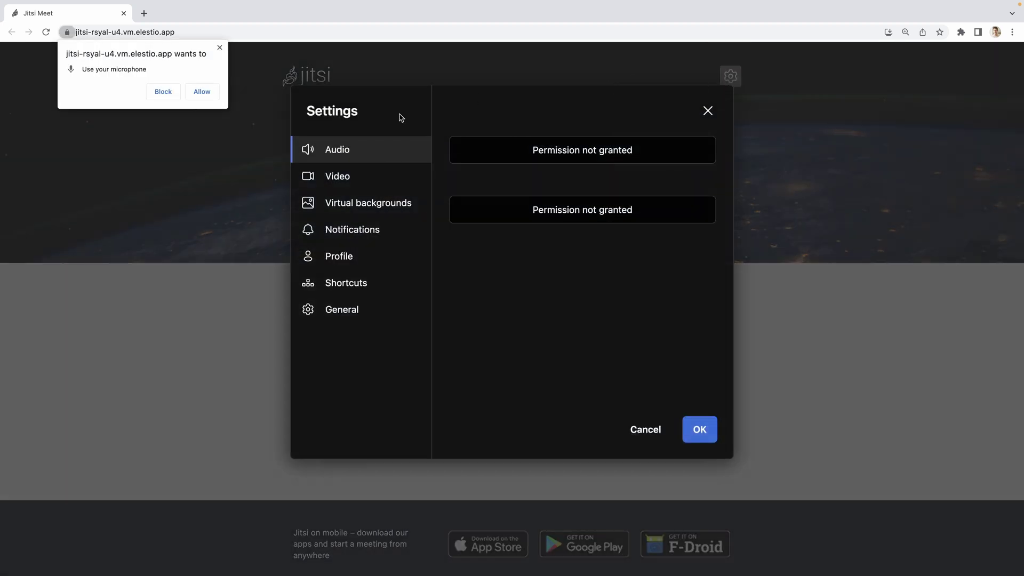
pyautogui.click(203, 92)
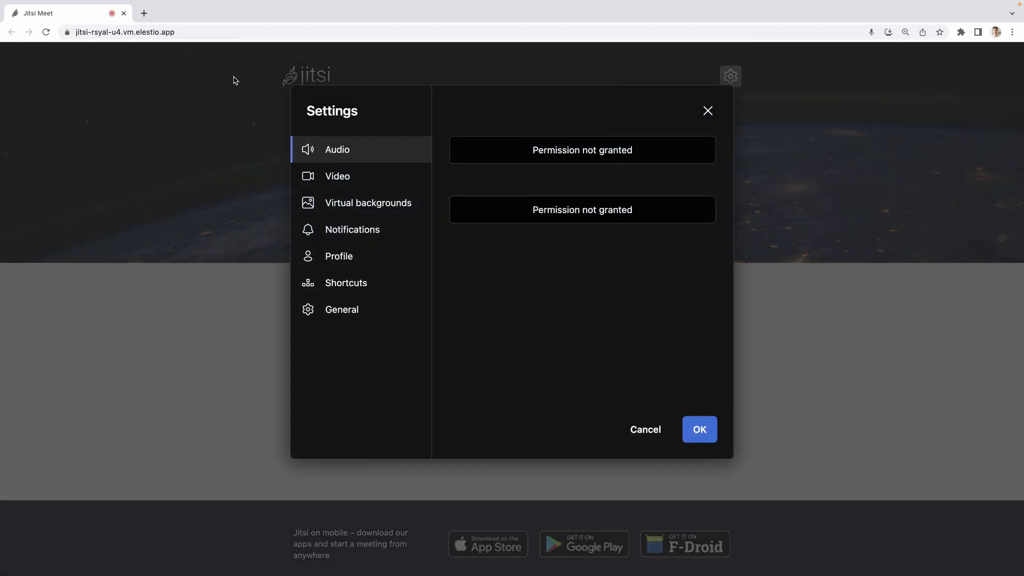
pyautogui.click(342, 177)
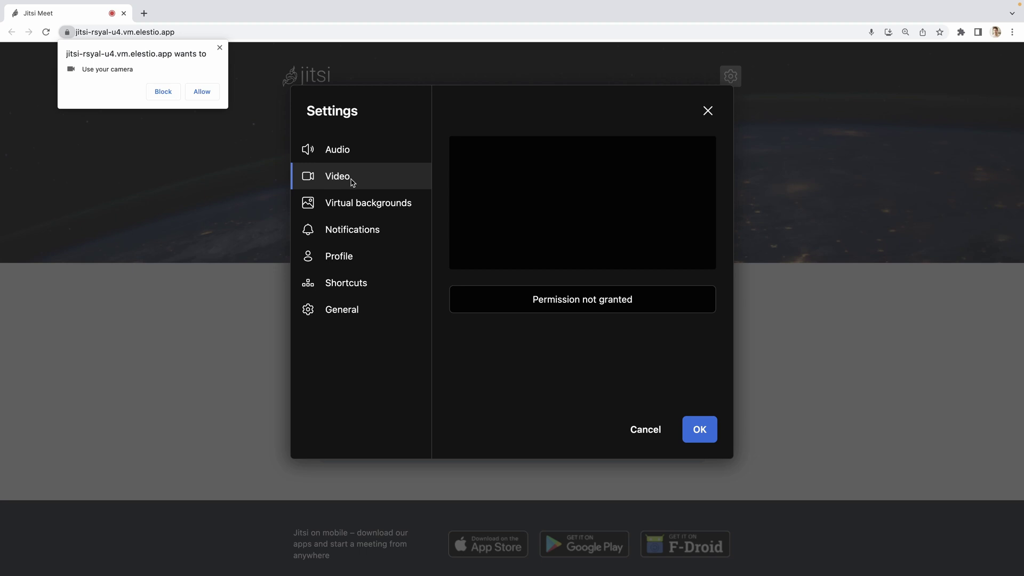
pyautogui.click(203, 92)
pyautogui.click(707, 110)
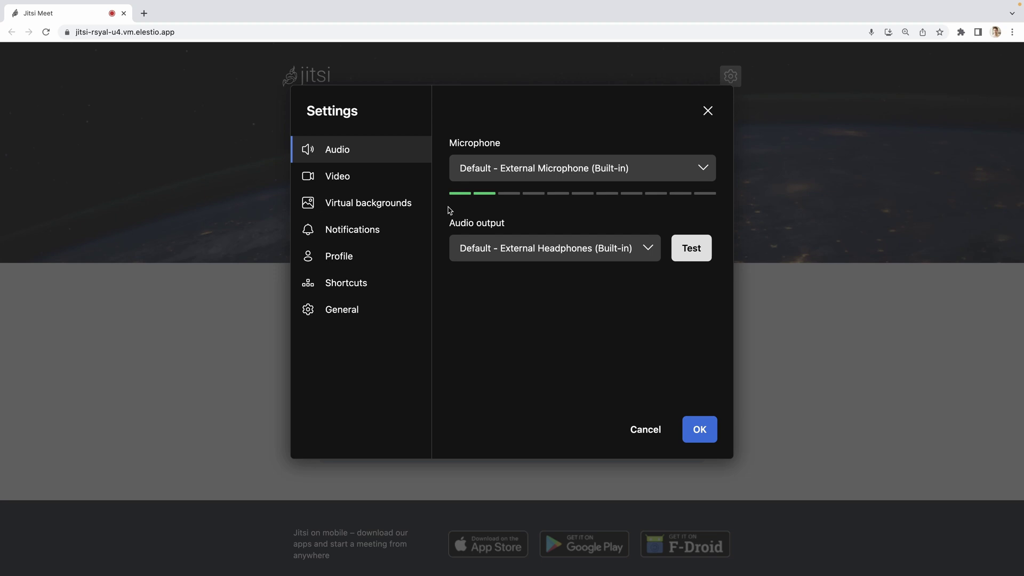
pyautogui.click(358, 177)
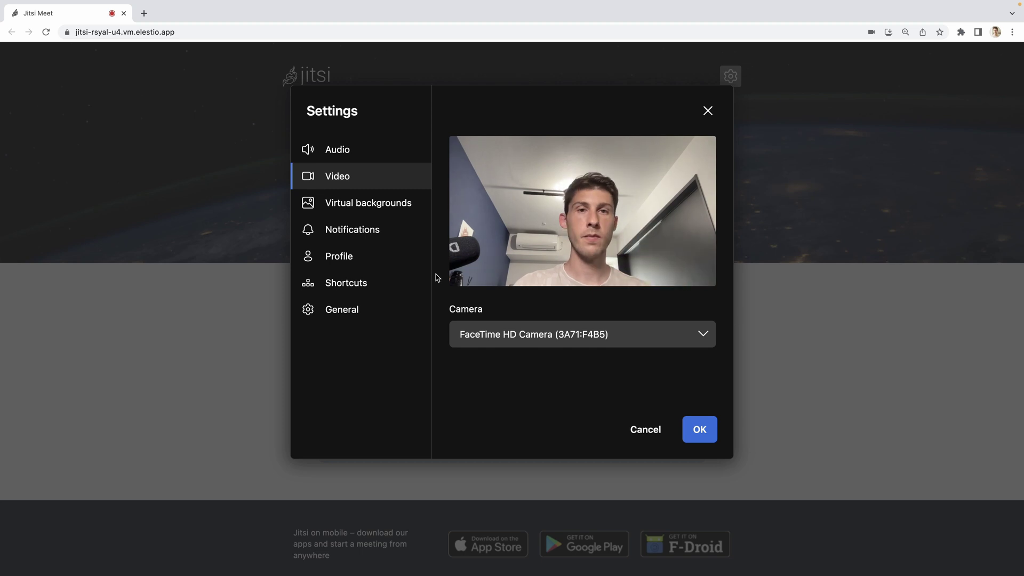
# Step: Preview Half Blur, Blur, beach and plant-wall virtual backgrounds
pyautogui.click(365, 208)
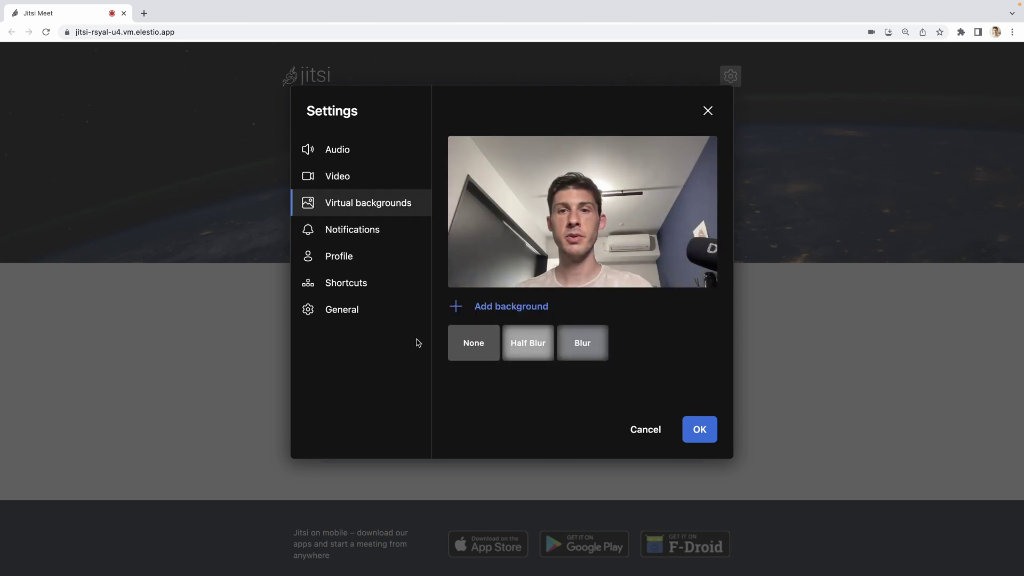
pyautogui.click(523, 357)
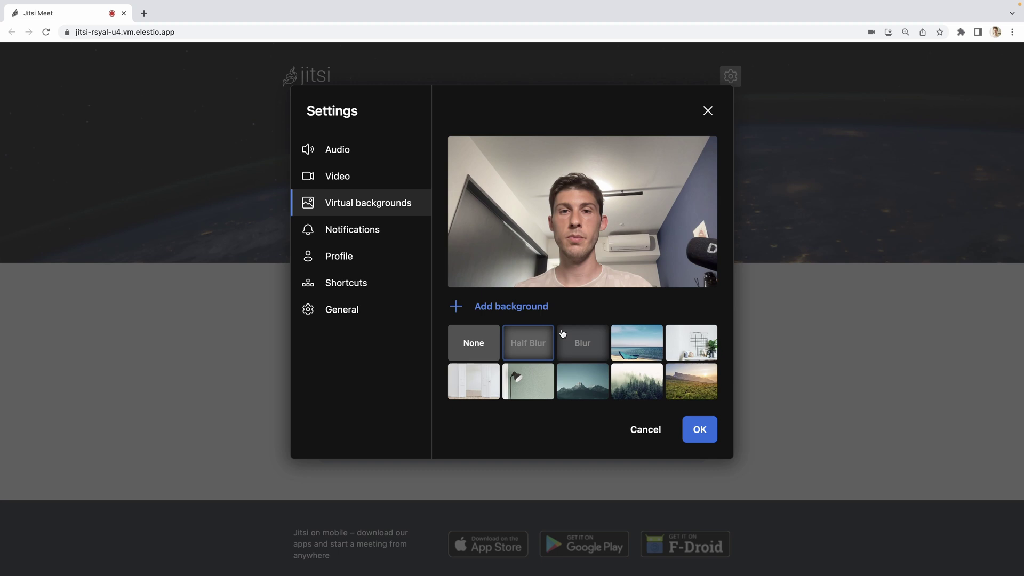
pyautogui.click(569, 320)
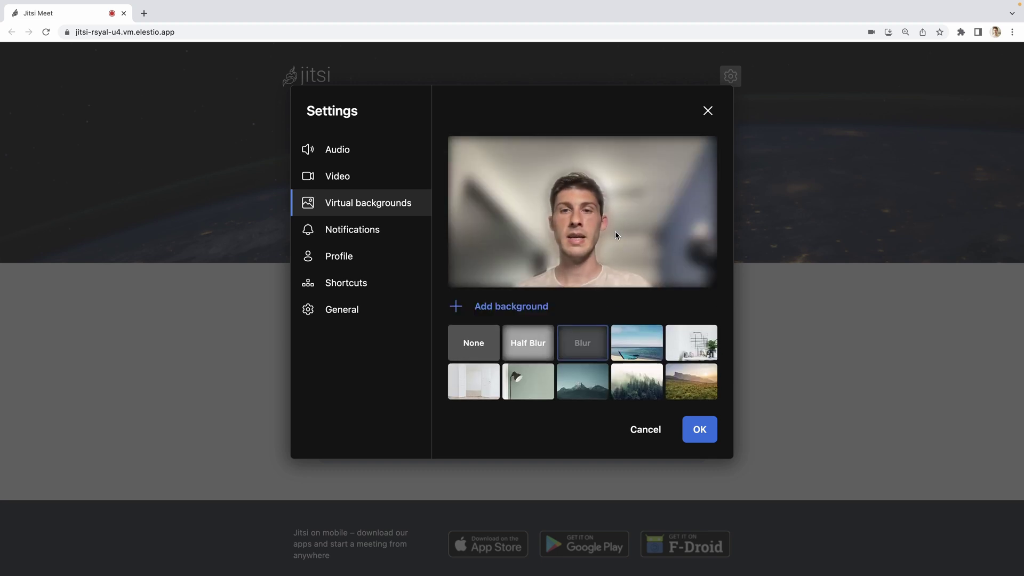
pyautogui.click(627, 337)
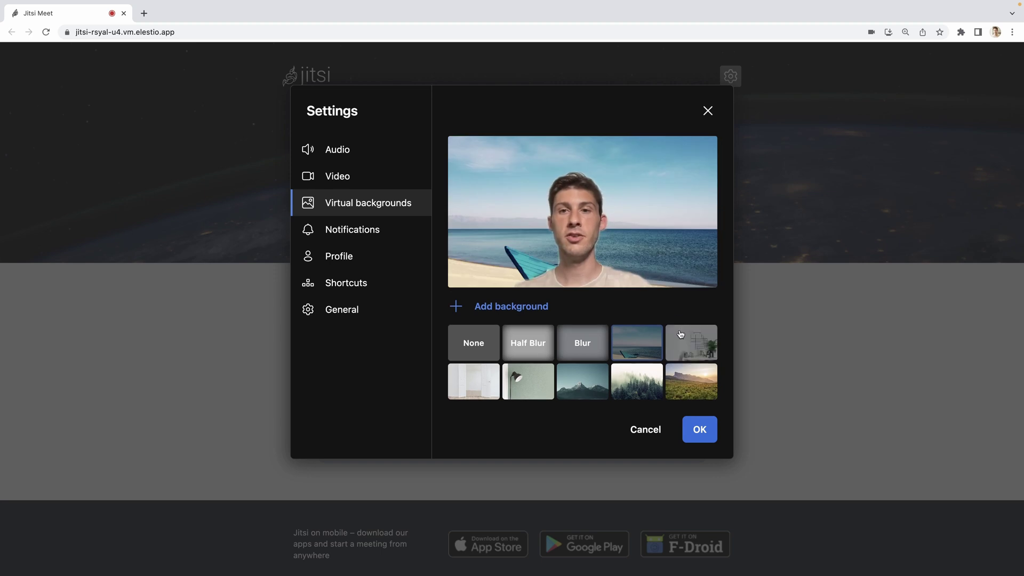
pyautogui.click(689, 341)
# Step: Try the room backgrounds, upload the Elestio image as background, and view Notifications
pyautogui.click(483, 379)
pyautogui.click(522, 377)
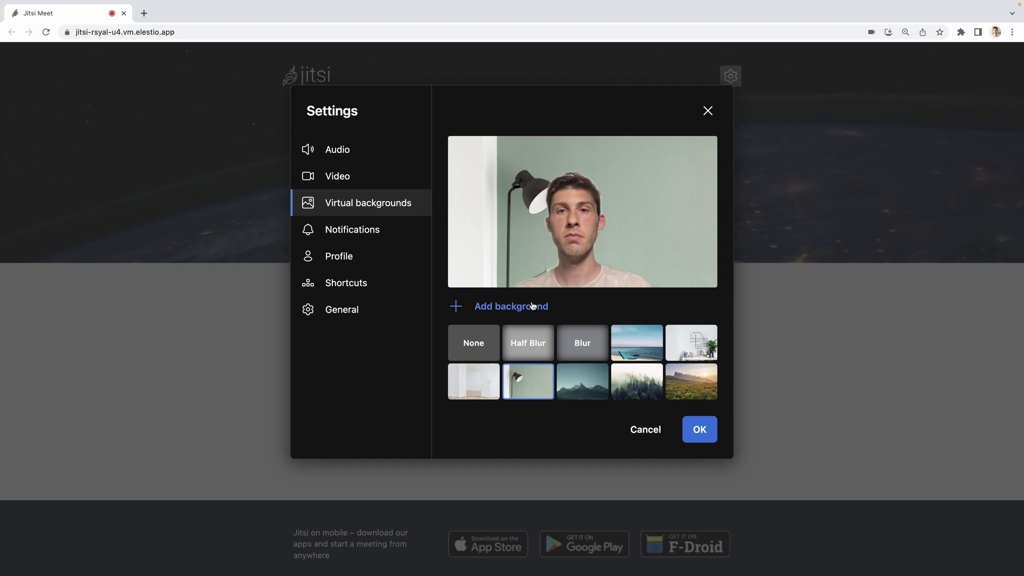
pyautogui.click(495, 306)
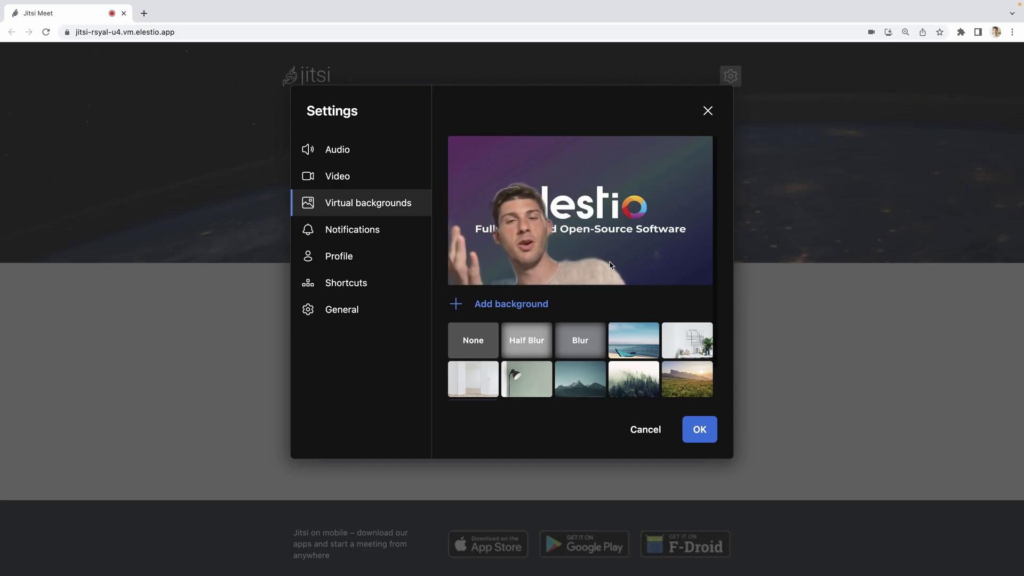
pyautogui.click(371, 237)
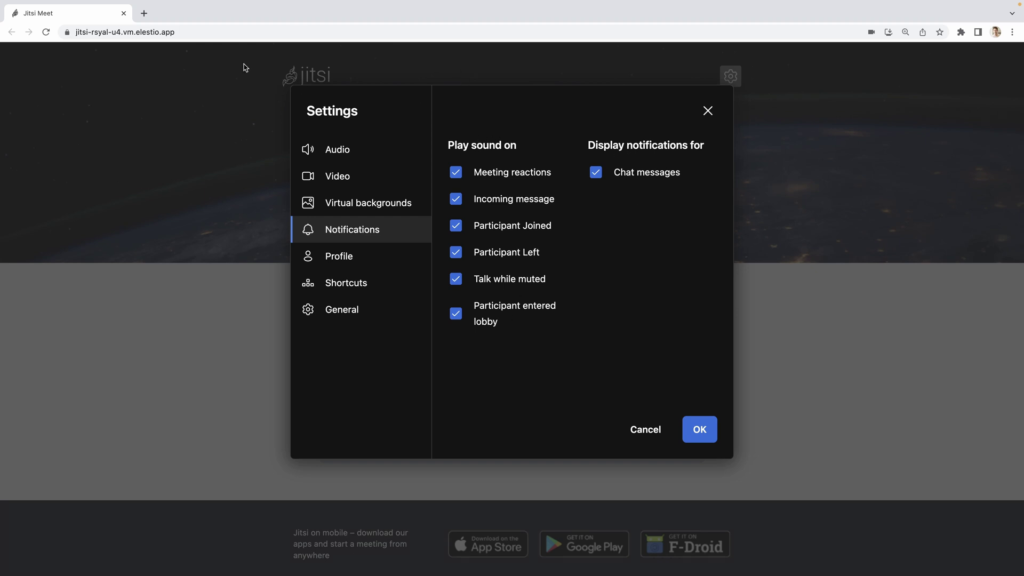
# Step: Fill in the user's display name in the Profile settings
pyautogui.click(343, 253)
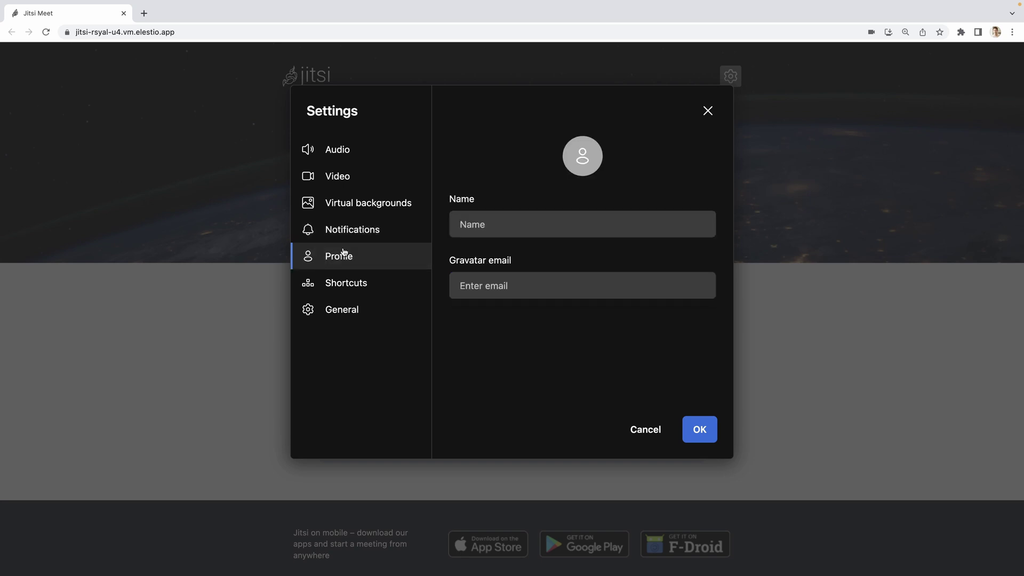
pyautogui.click(494, 224)
pyautogui.write('Wassim')
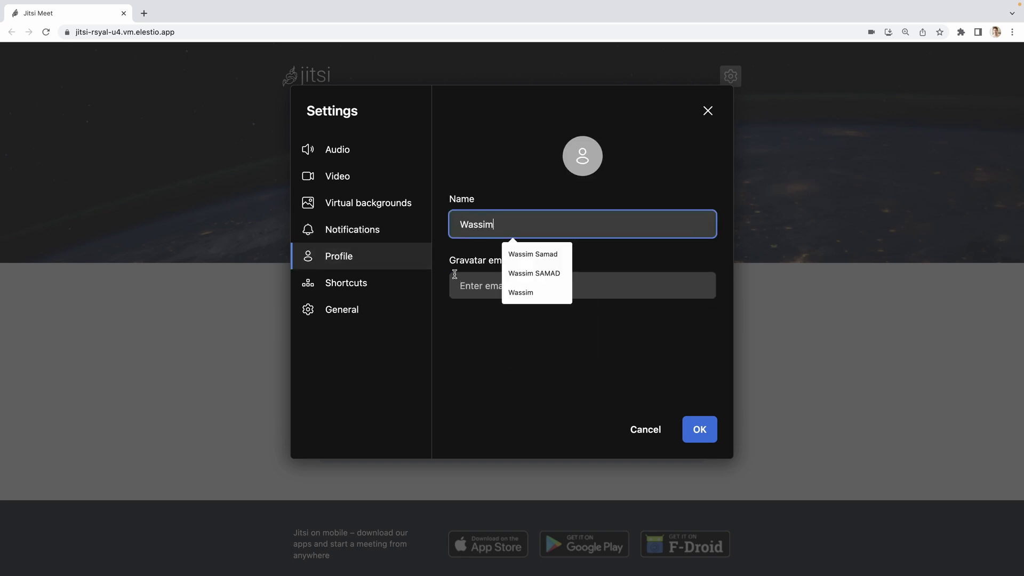
pyautogui.click(455, 270)
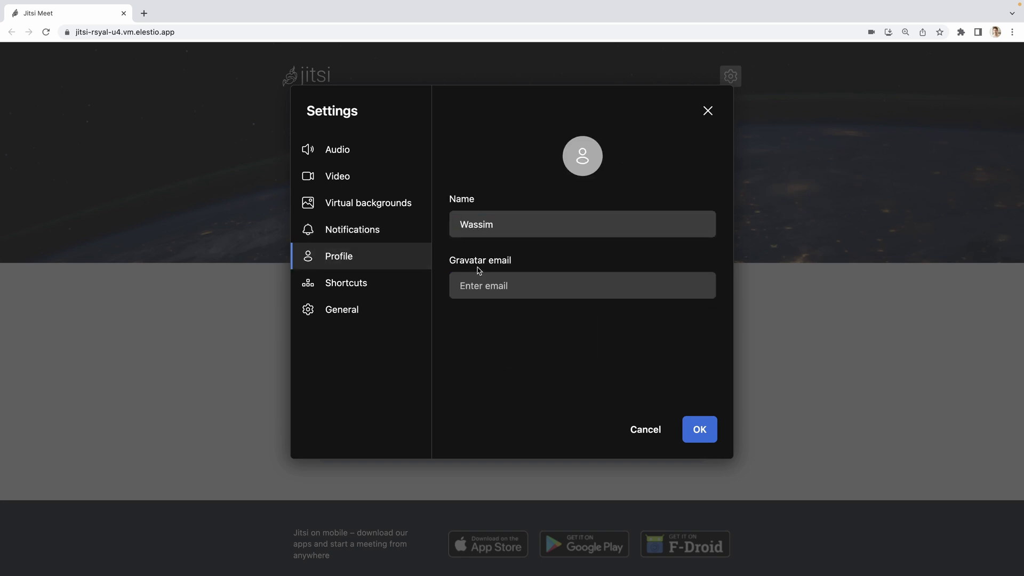
# Step: Add the Gravatar e-mail, save, and reopen Profile showing the Gravatar avatar
pyautogui.click(507, 292)
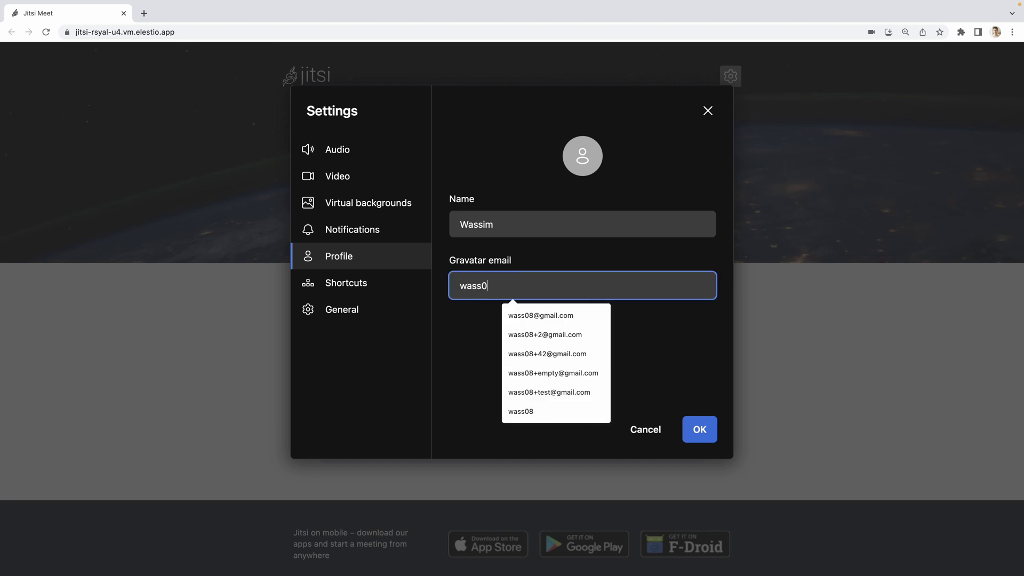
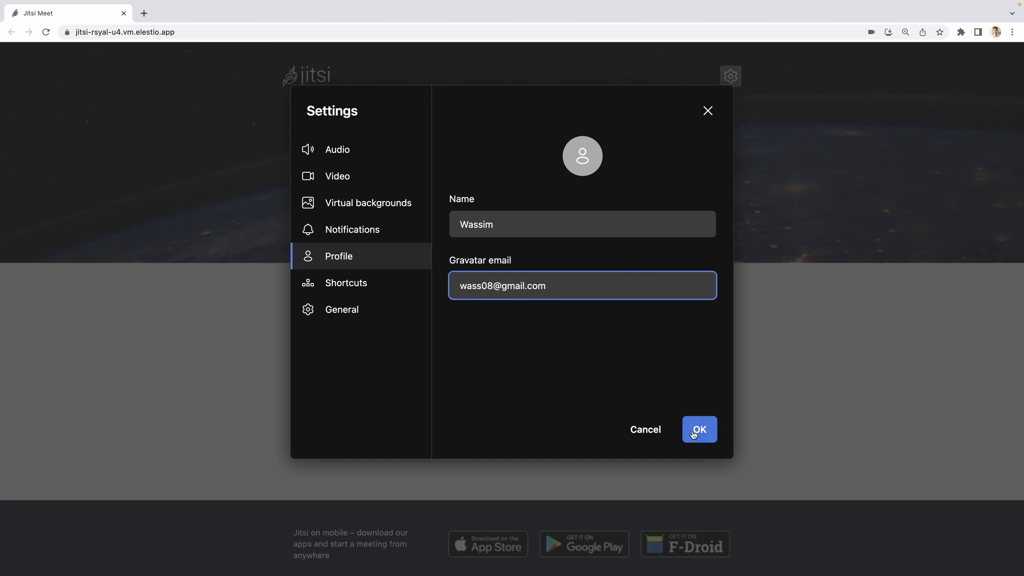
pyautogui.click(699, 429)
pyautogui.click(733, 80)
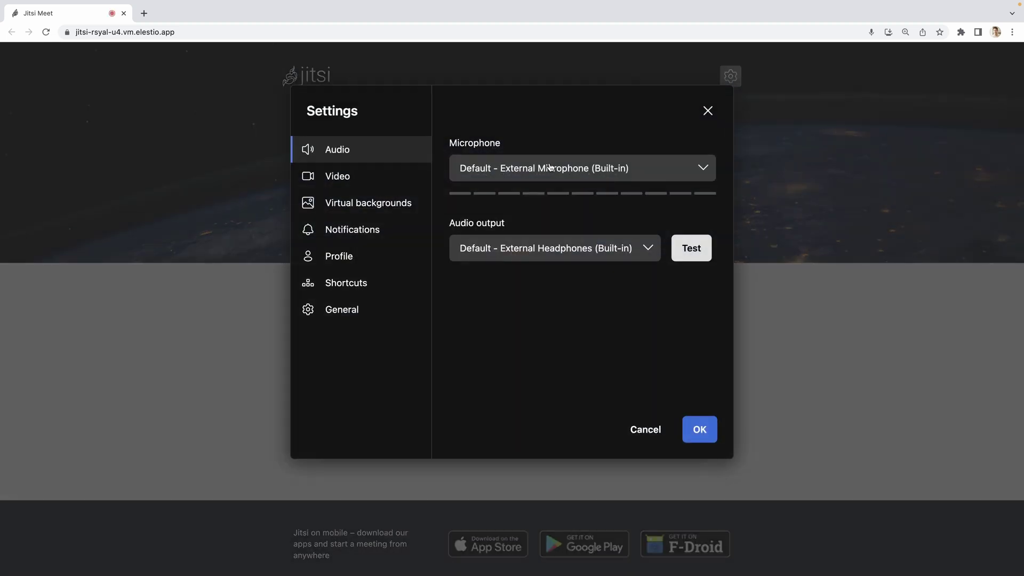
pyautogui.click(353, 258)
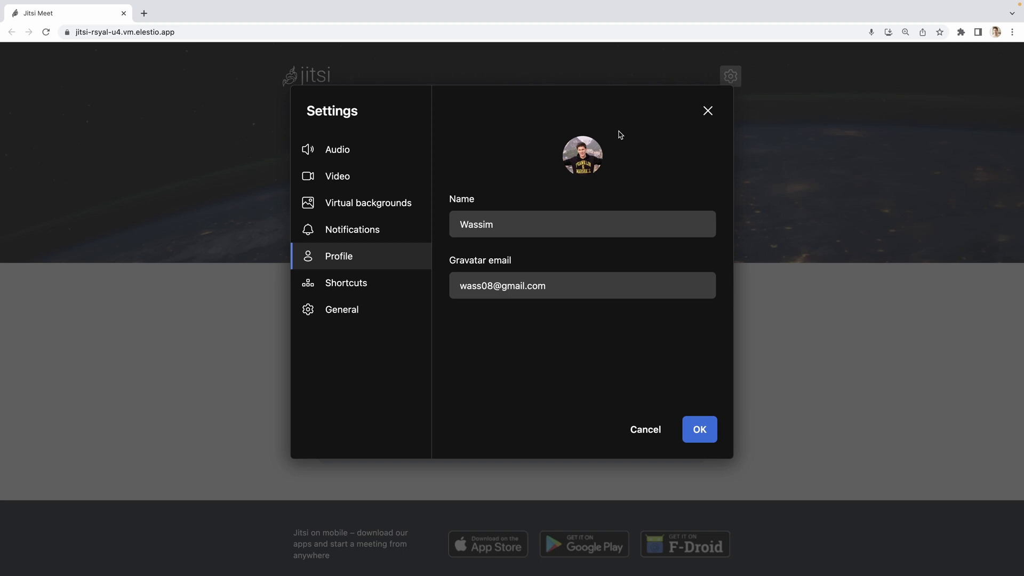
# Step: Keep English as the interface language in General settings and close Settings
pyautogui.click(327, 309)
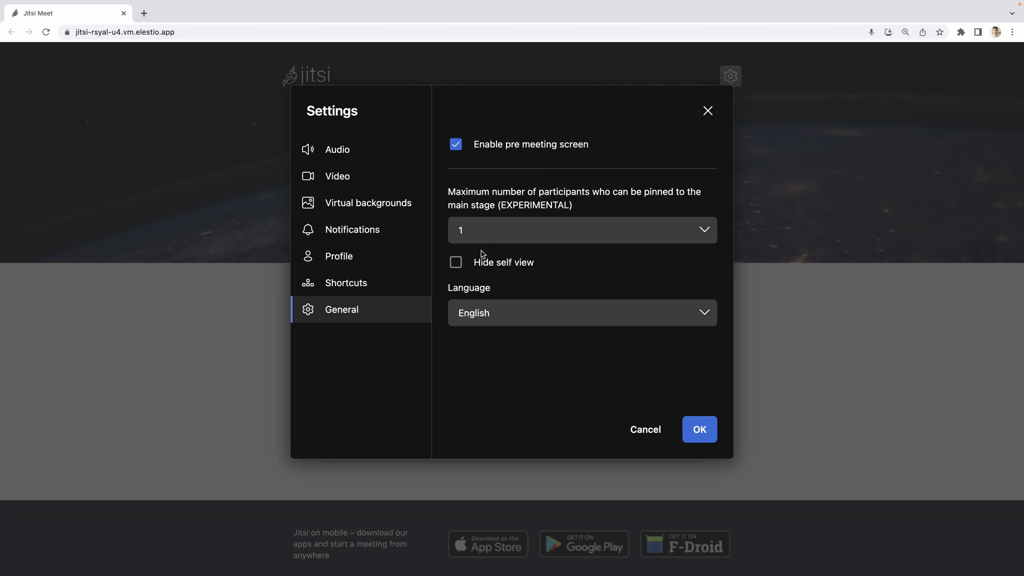
pyautogui.click(494, 316)
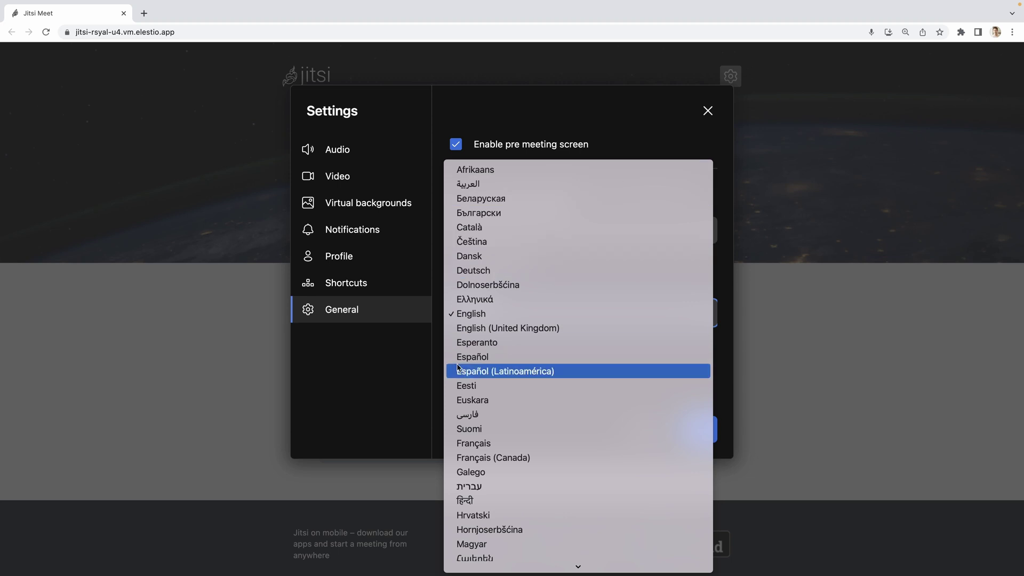
pyautogui.click(395, 386)
pyautogui.click(702, 433)
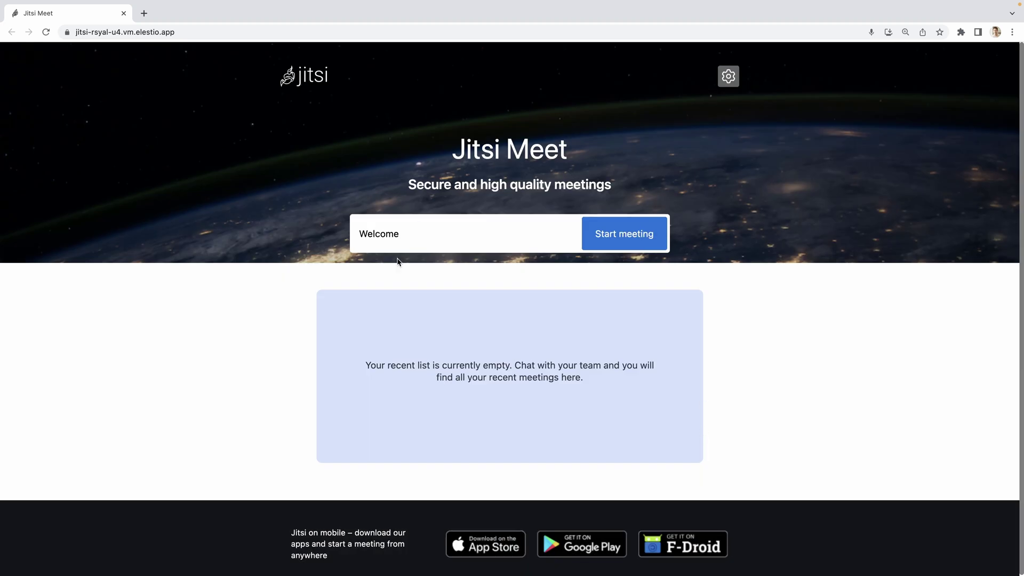
# Step: Start a meeting in the WelcomeElestio room and open the join screen's extra options
pyautogui.click(506, 237)
pyautogui.write('We')
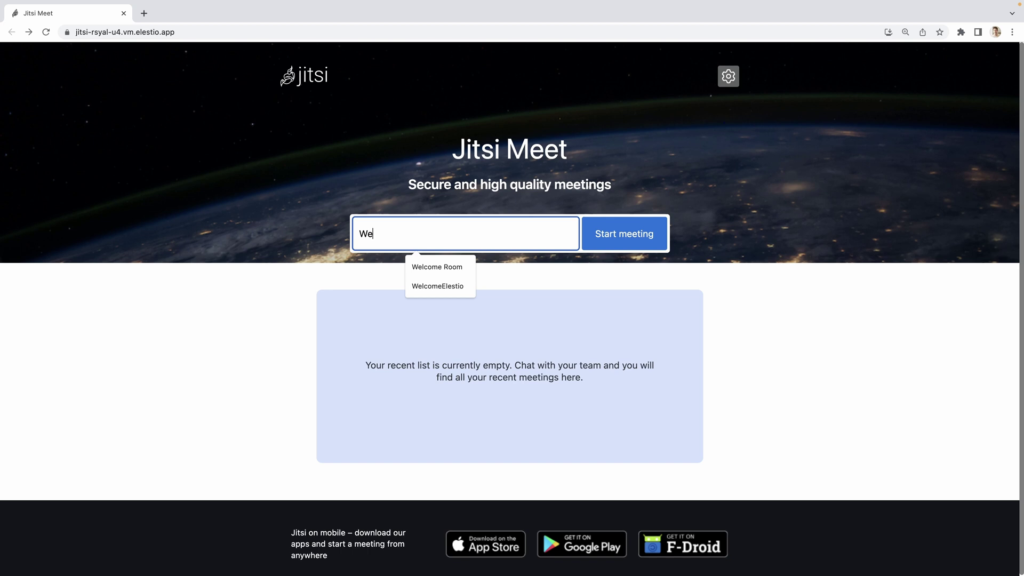
pyautogui.write('lcomeElestio')
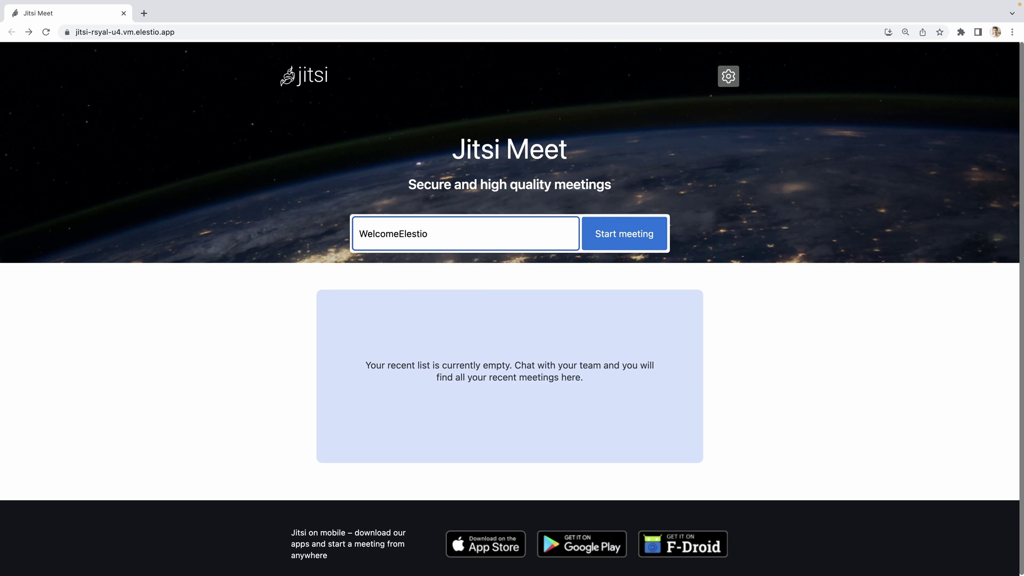
pyautogui.click(621, 245)
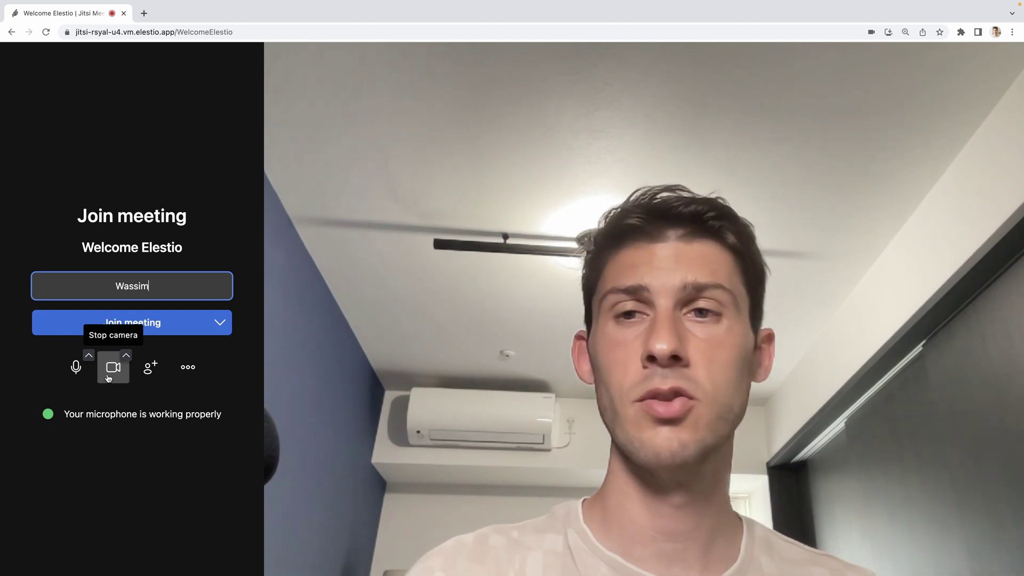
pyautogui.click(190, 363)
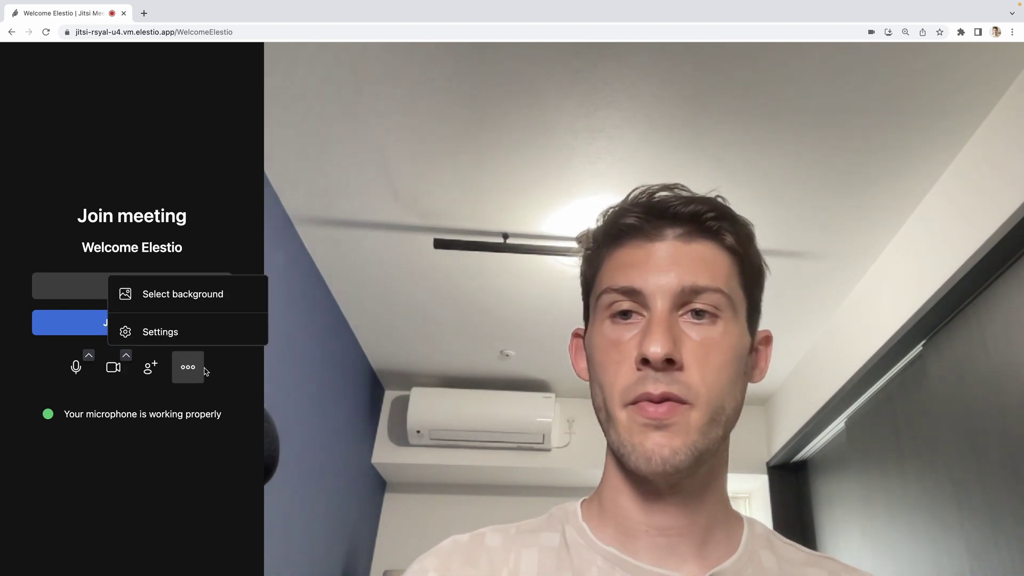
# Step: Apply the uploaded elestio image as the virtual background on the join screen
pyautogui.click(193, 299)
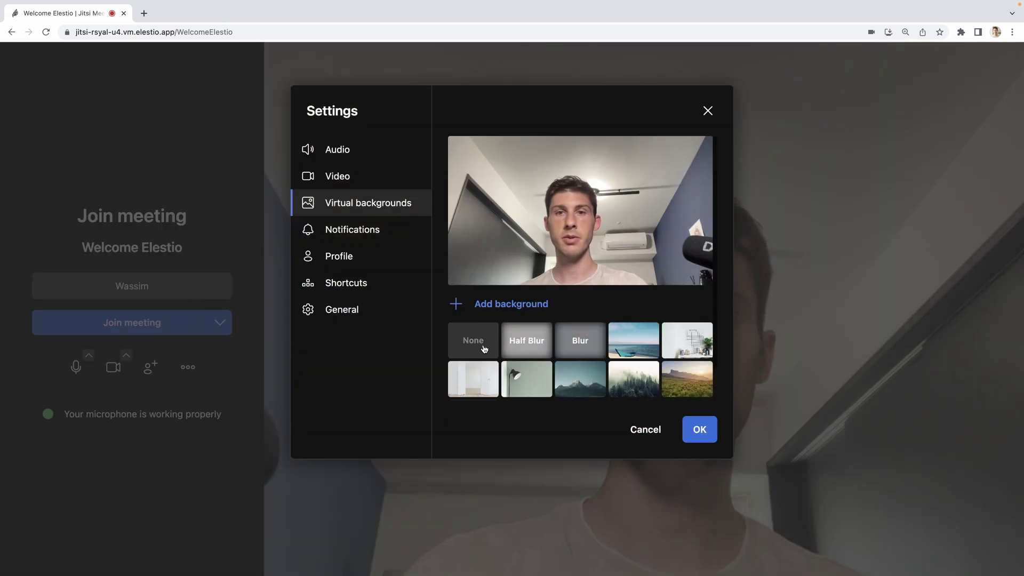
pyautogui.scroll(-2, 630, 356)
pyautogui.click(474, 382)
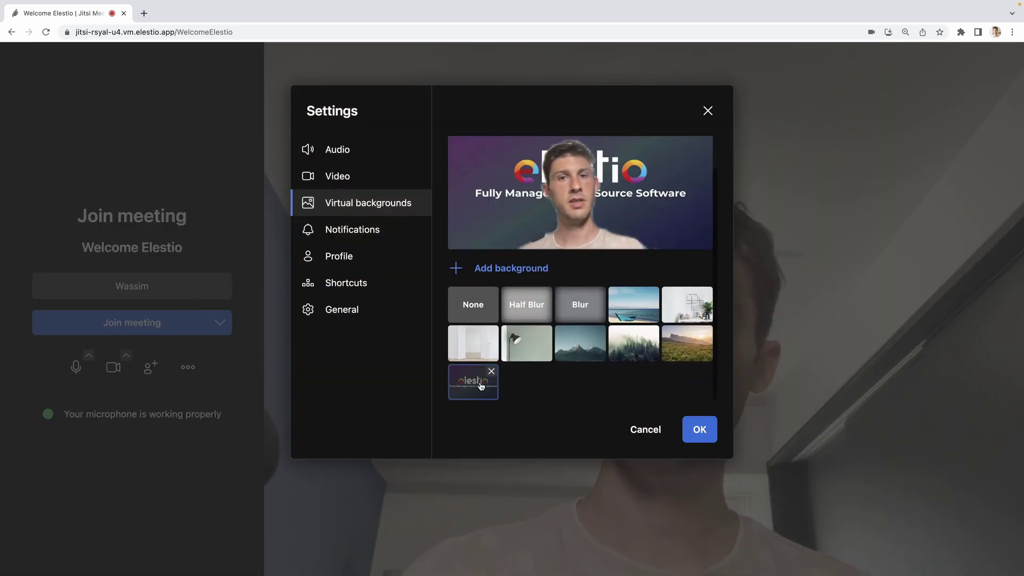
pyautogui.click(699, 429)
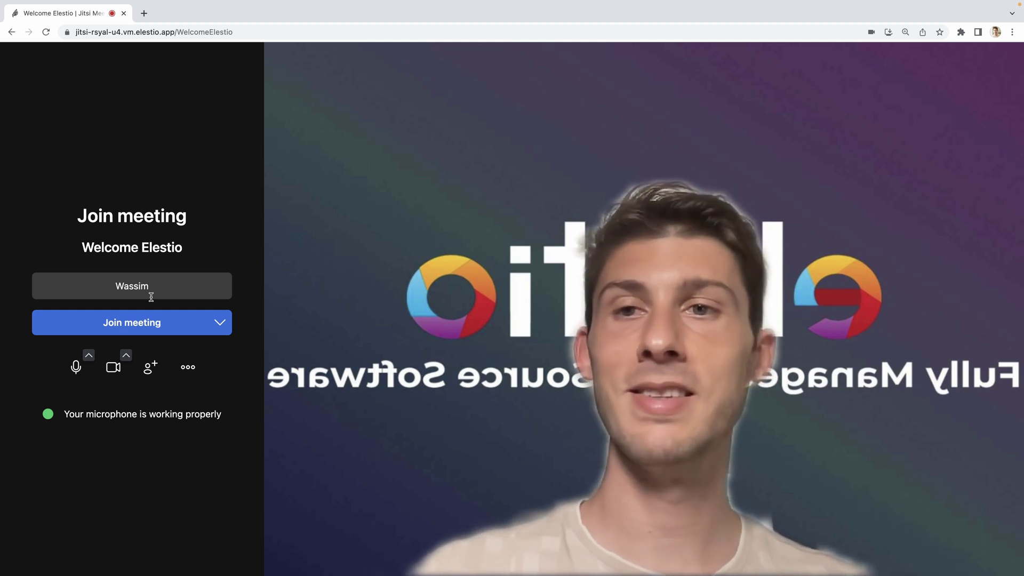
# Step: Join the WelcomeElestio call, check the mic and camera menus, and open Chat and Polls
pyautogui.click(131, 322)
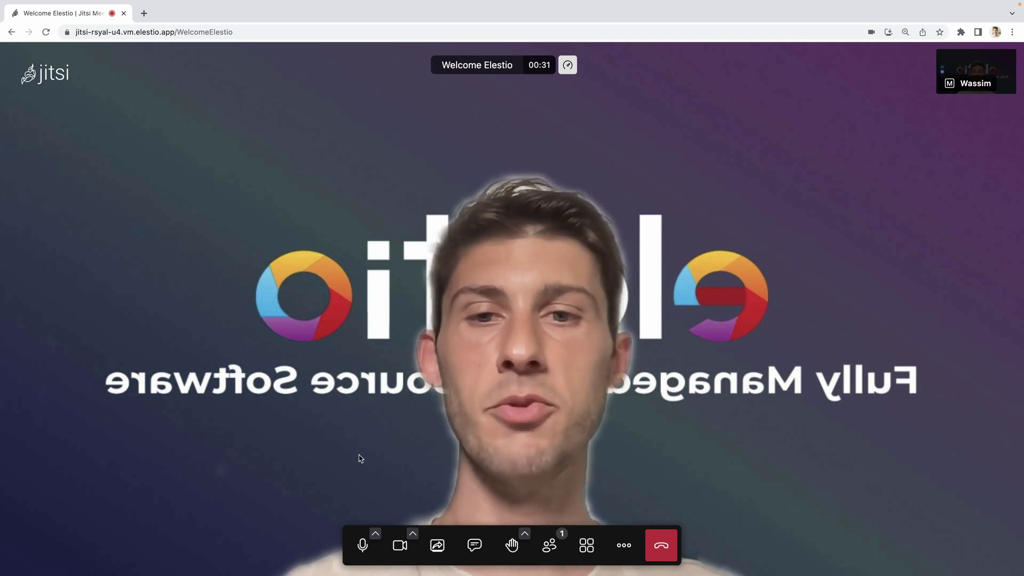
pyautogui.click(375, 534)
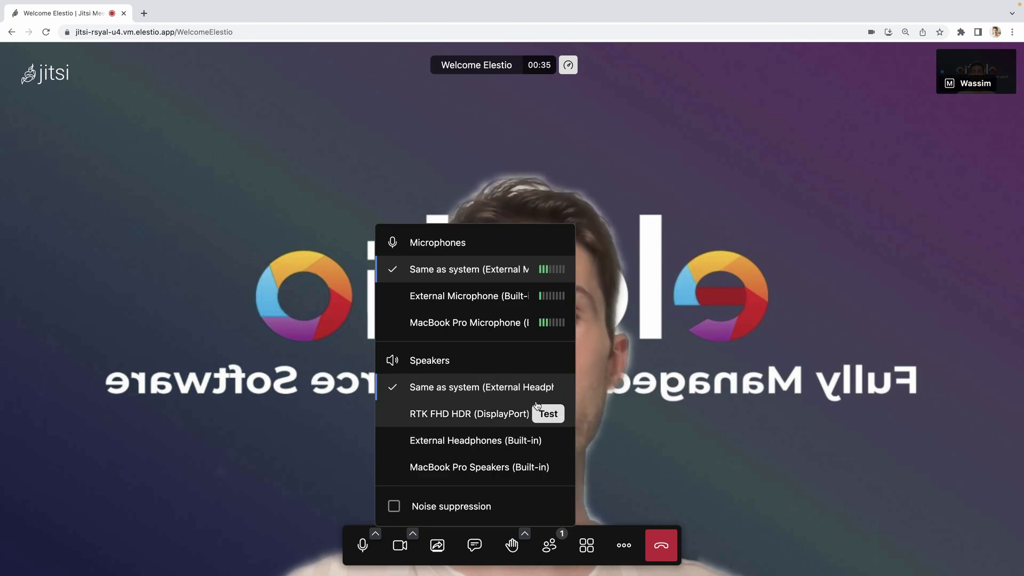
pyautogui.click(258, 426)
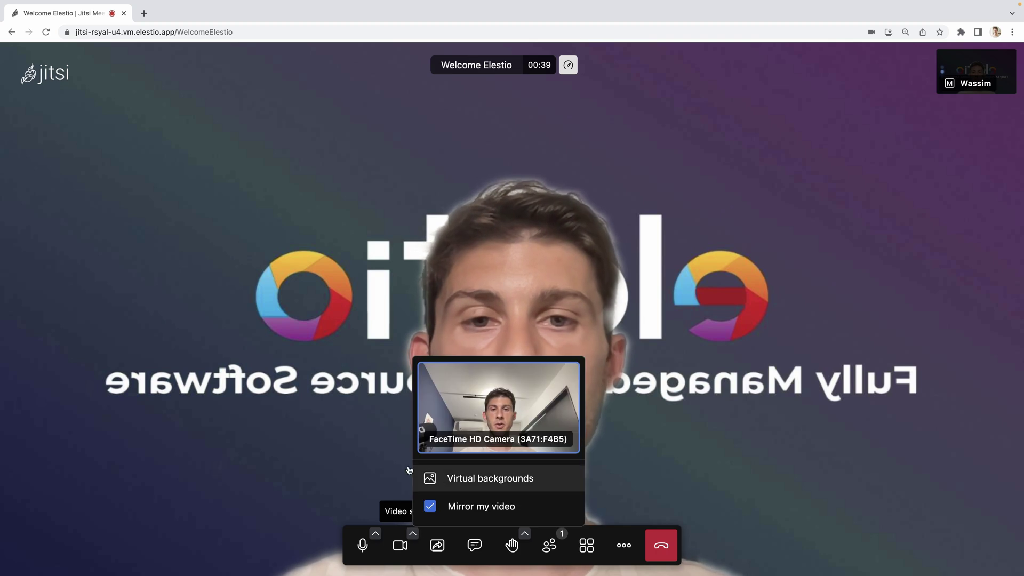
pyautogui.click(359, 468)
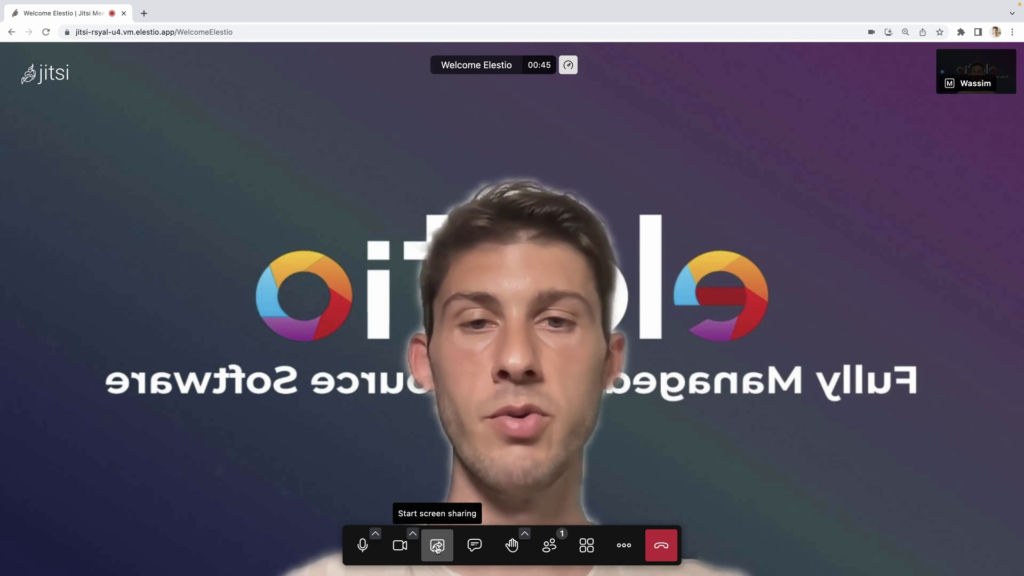
pyautogui.click(473, 553)
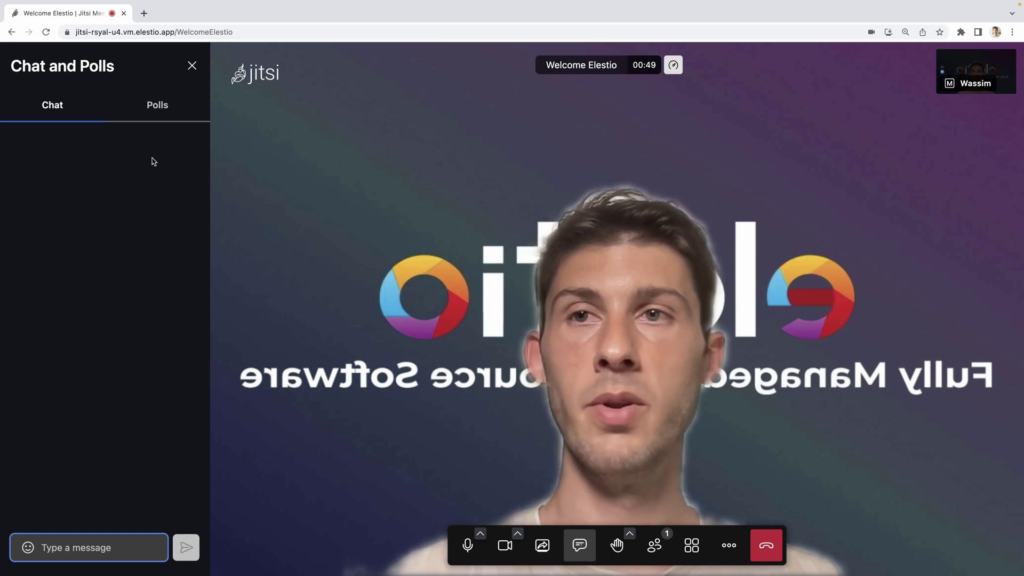
# Step: Draft a poll asking 'What is you favorite open source software?' with options Jitsi and Jitsi?
pyautogui.click(148, 107)
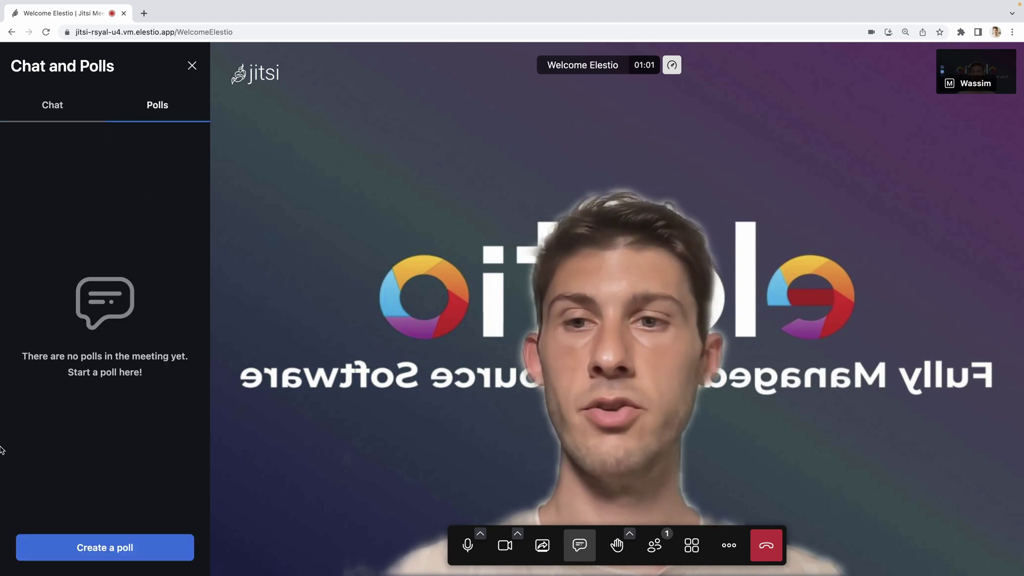
pyautogui.click(97, 556)
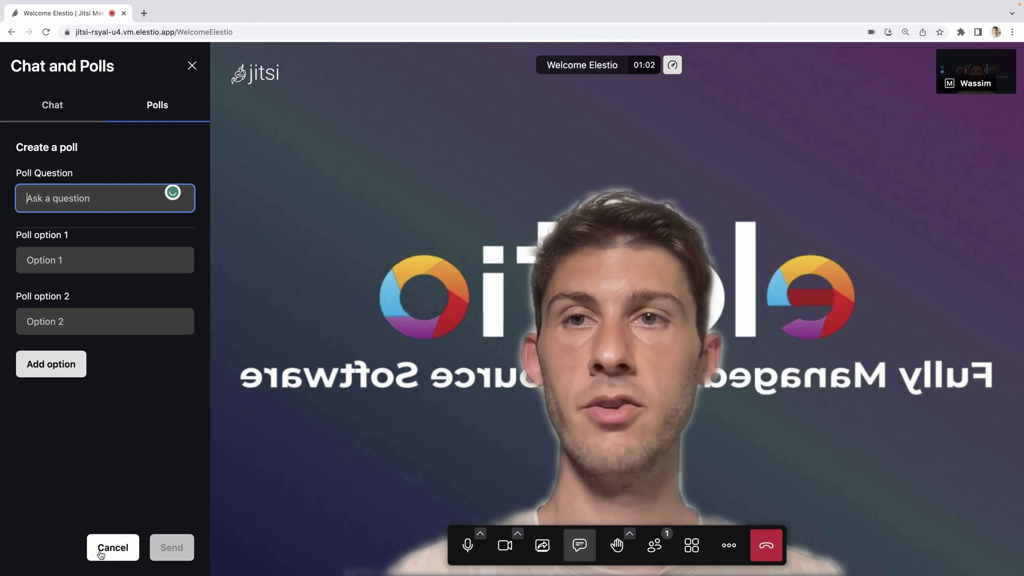
pyautogui.write('What is you f')
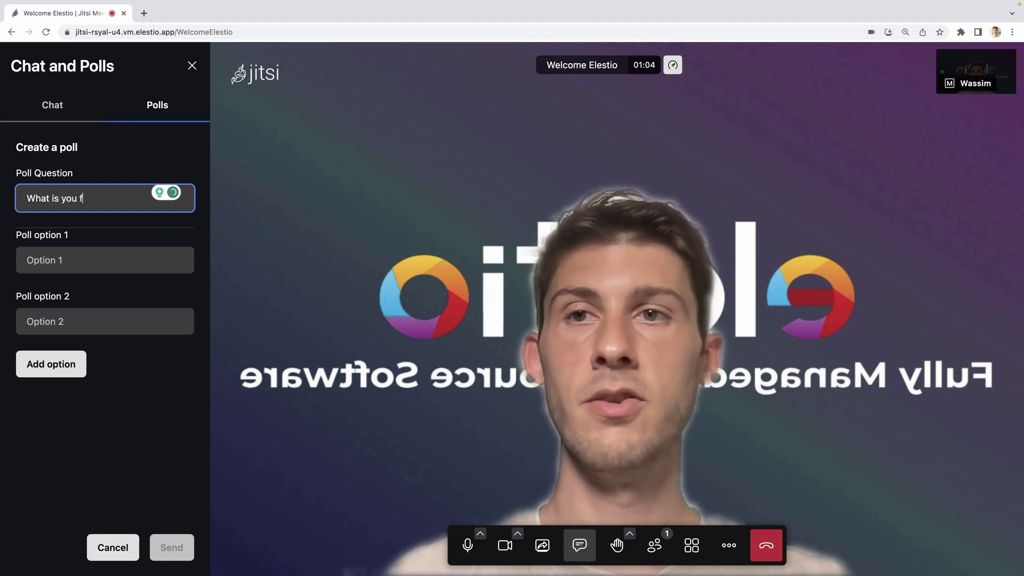
pyautogui.write('avorite open sou')
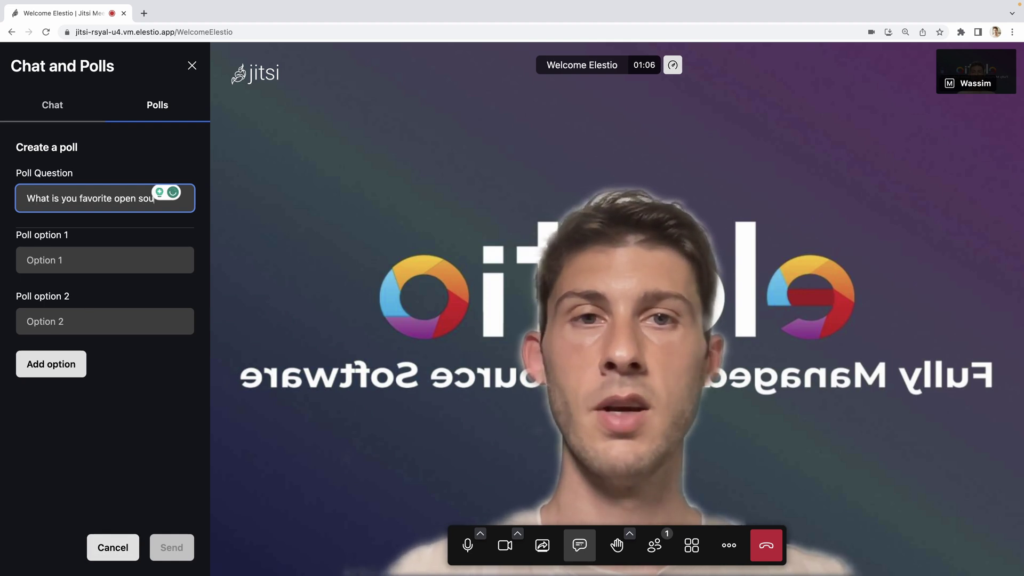
pyautogui.write('rce software?')
pyautogui.press('Tab')
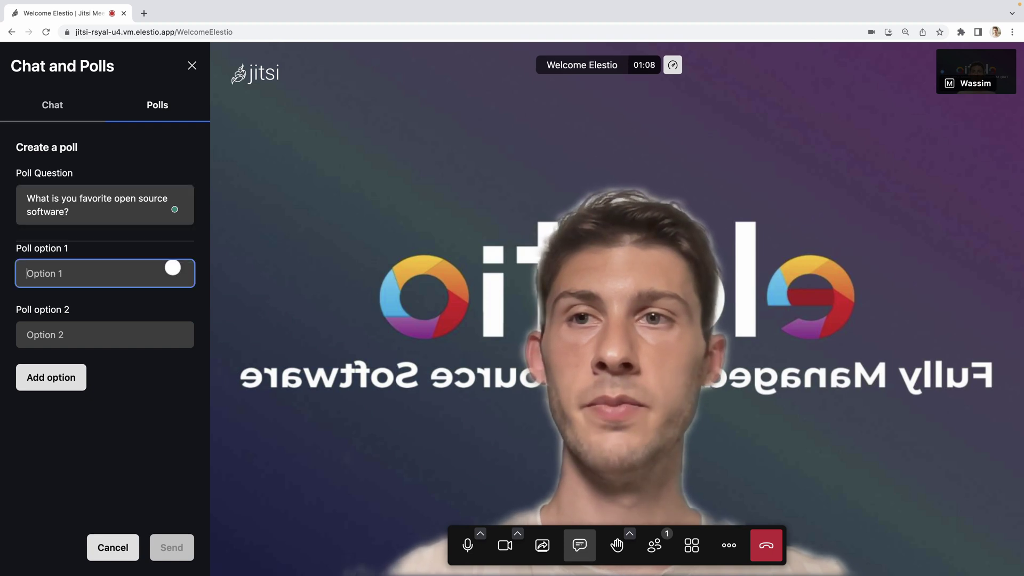
pyautogui.write('Jitsi')
pyautogui.press('Tab')
pyautogui.write('Jitsi?')
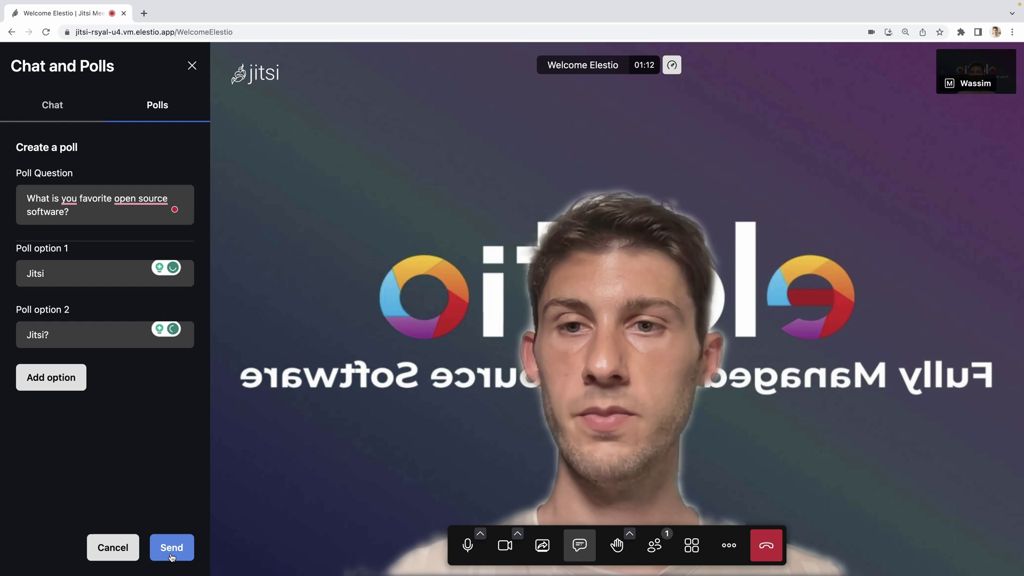
# Step: Send the poll to the meeting and submit a vote for Jitsi
pyautogui.click(154, 555)
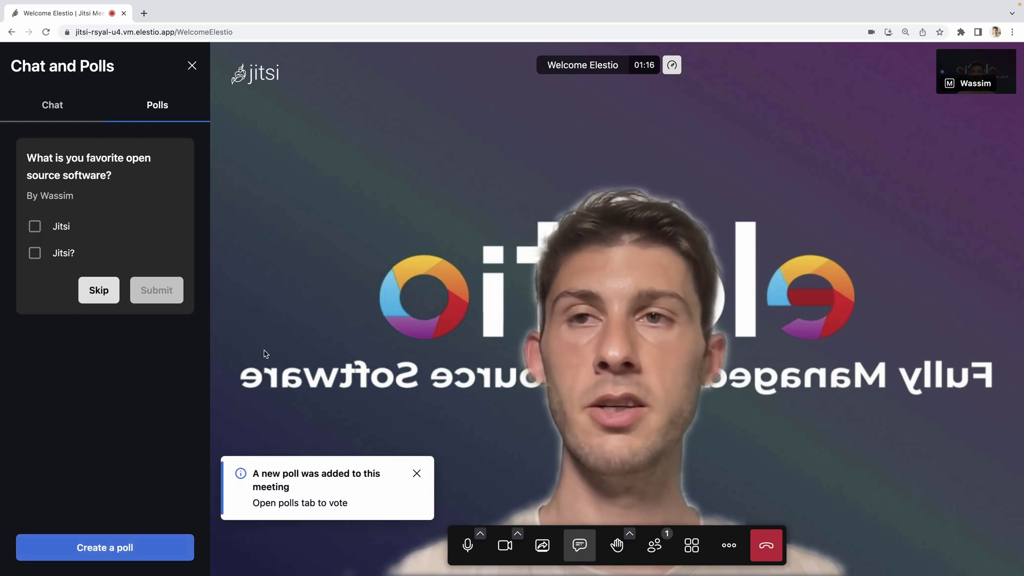
pyautogui.click(34, 226)
pyautogui.click(158, 289)
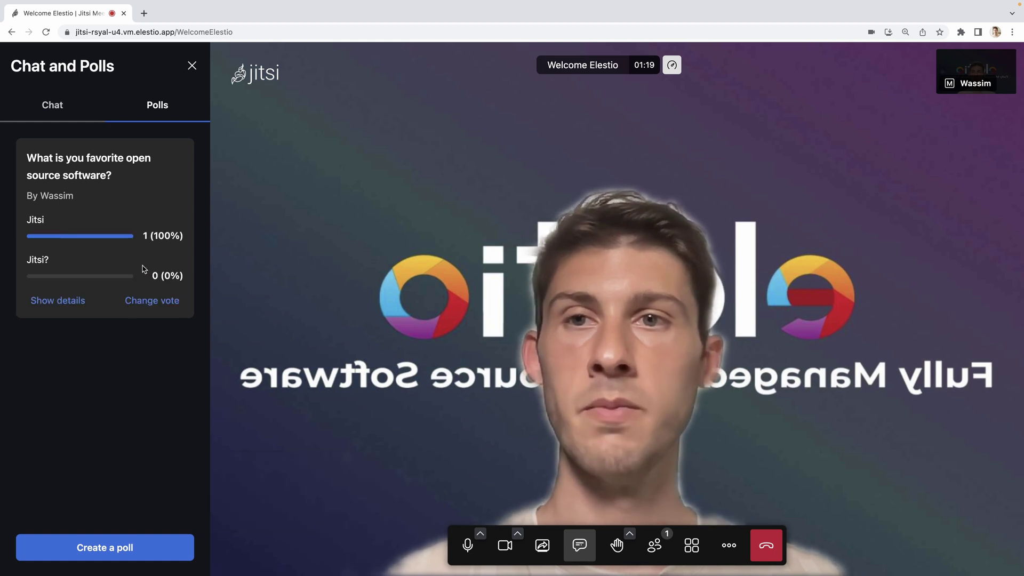
# Step: Send the chat message 'Thank you to answer the poll'
pyautogui.click(56, 108)
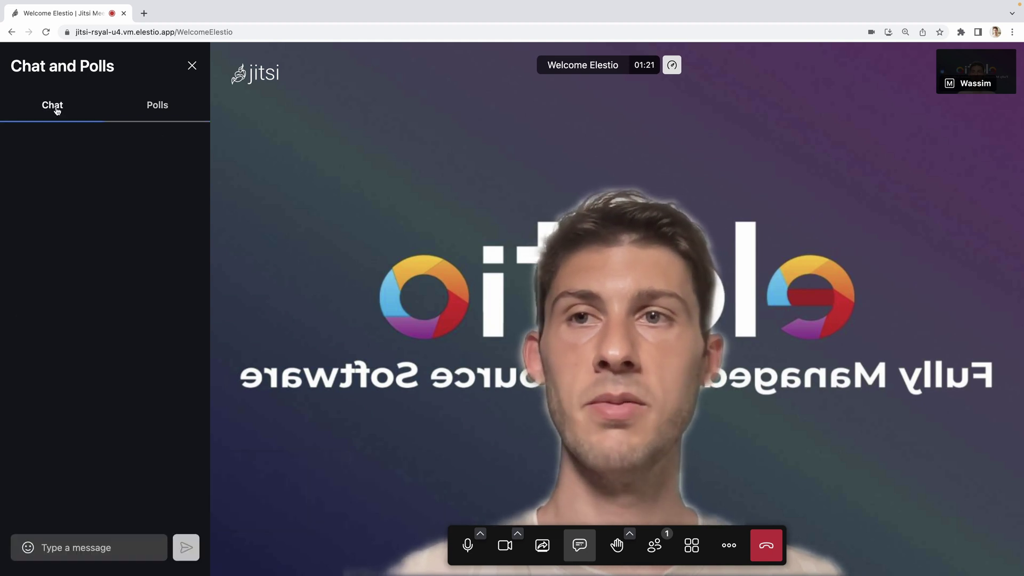
pyautogui.click(68, 543)
pyautogui.write('Thank y')
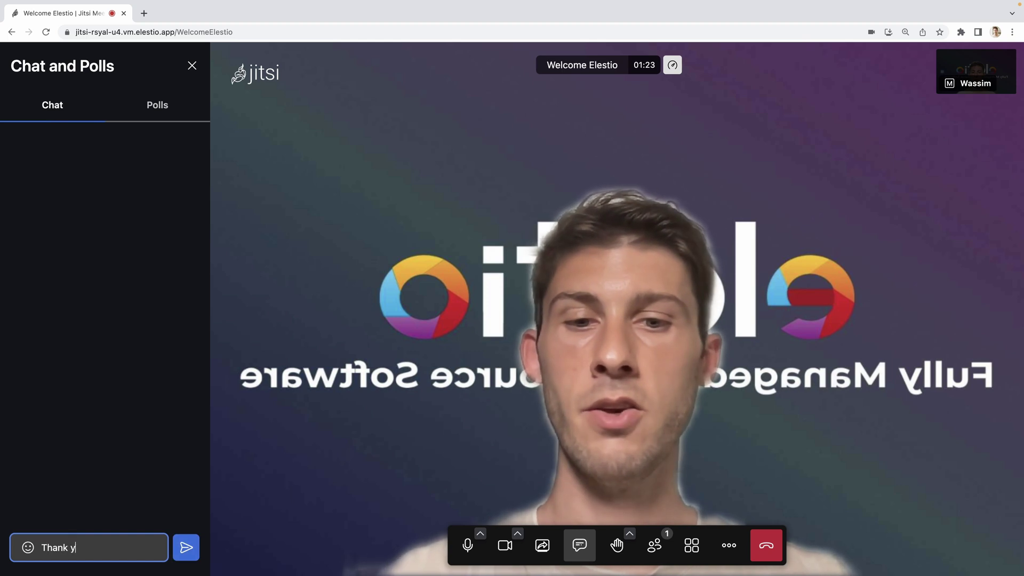
pyautogui.write('ou to answer the ')
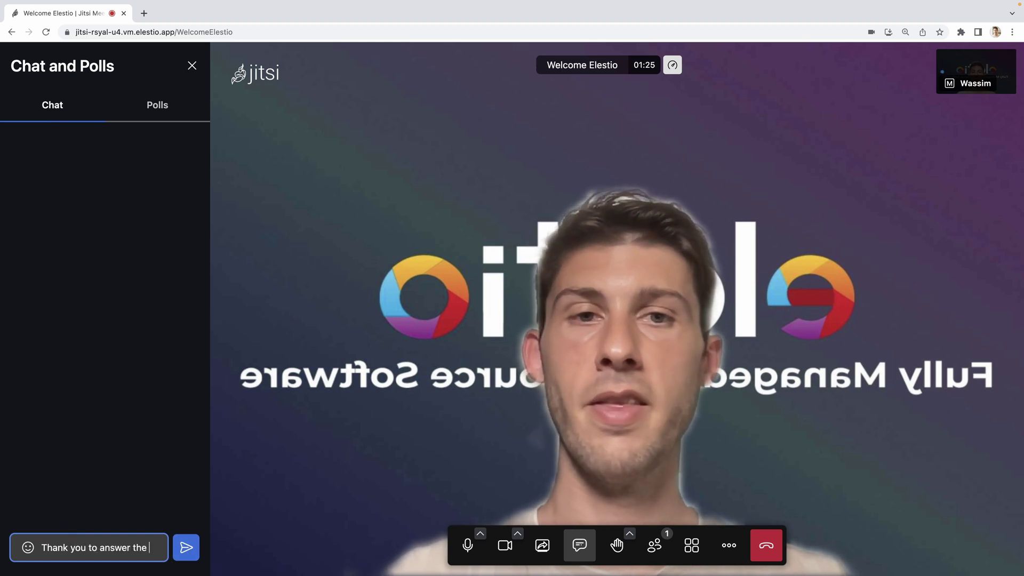
pyautogui.write('poll')
pyautogui.press('Return')
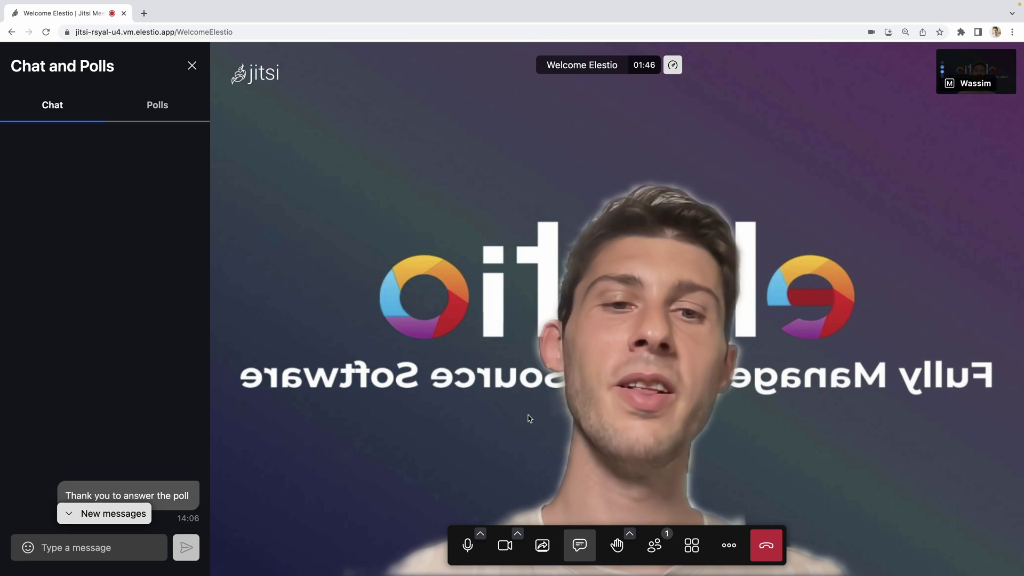
# Step: From the raise-hand reactions menu, send a clapping and a laughing reaction
pyautogui.click(617, 544)
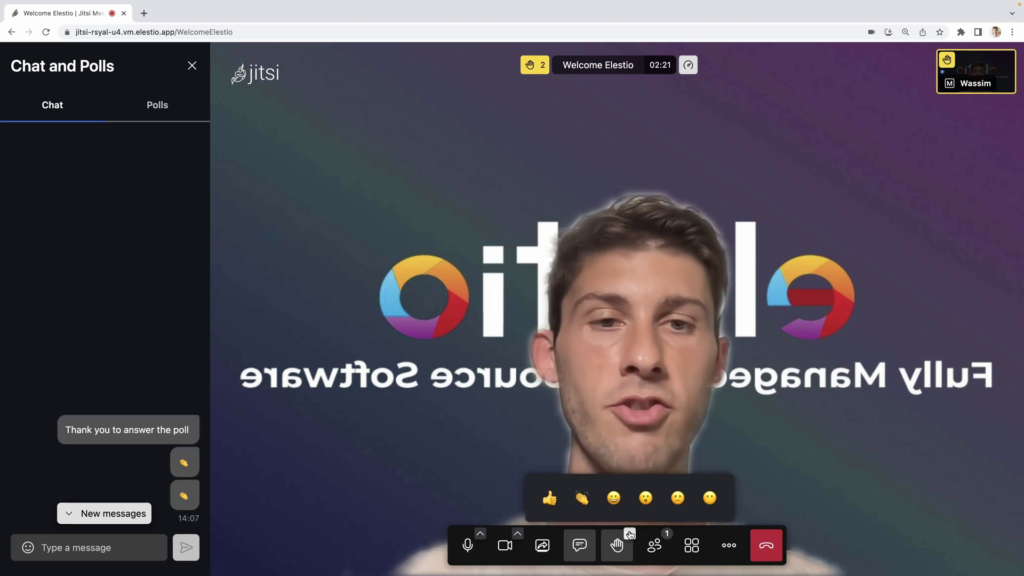
pyautogui.click(629, 535)
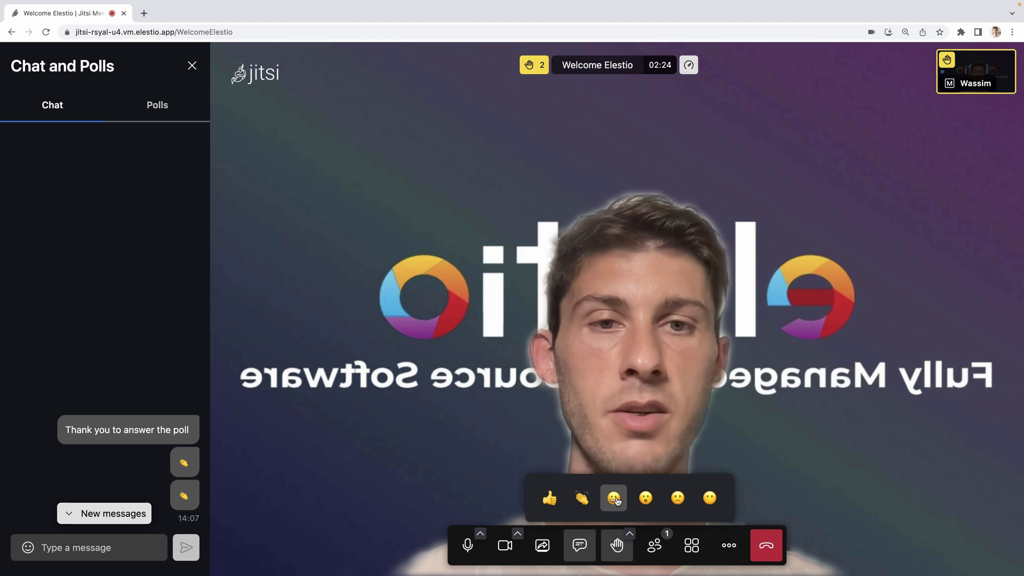
pyautogui.click(614, 499)
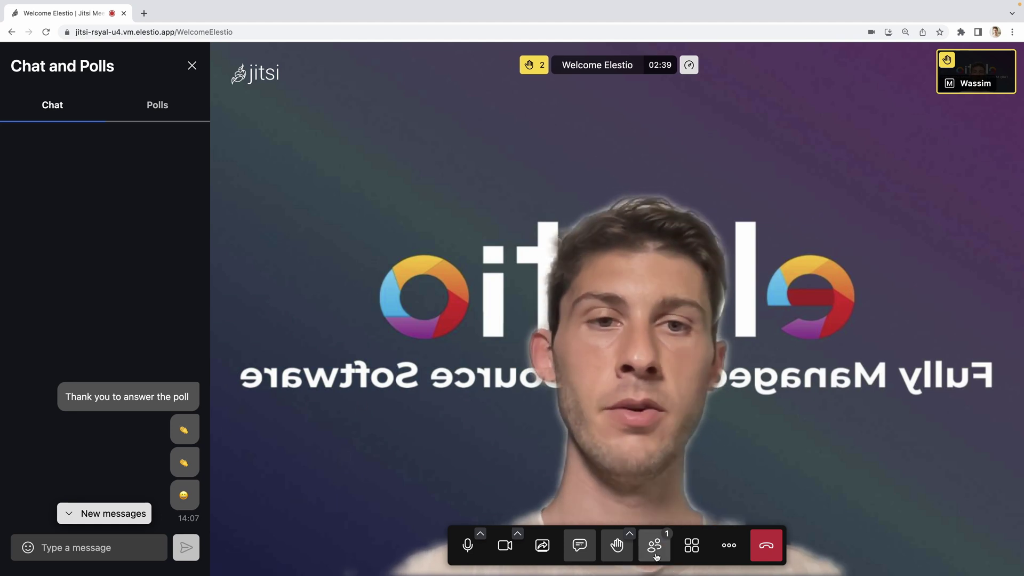
# Step: Show the participants list and open Start recording with 'Save recording file locally' on
pyautogui.click(656, 557)
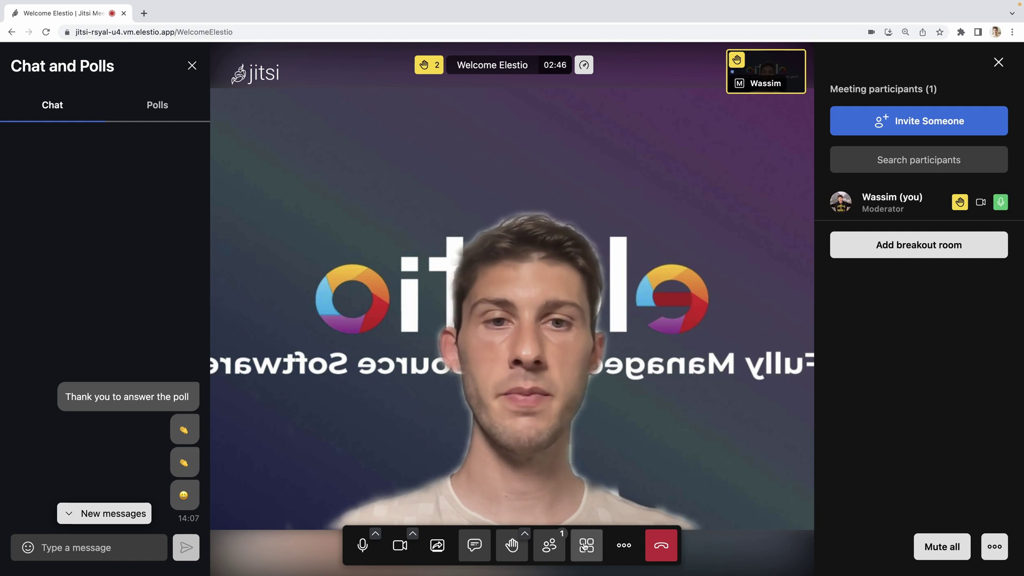
pyautogui.click(623, 545)
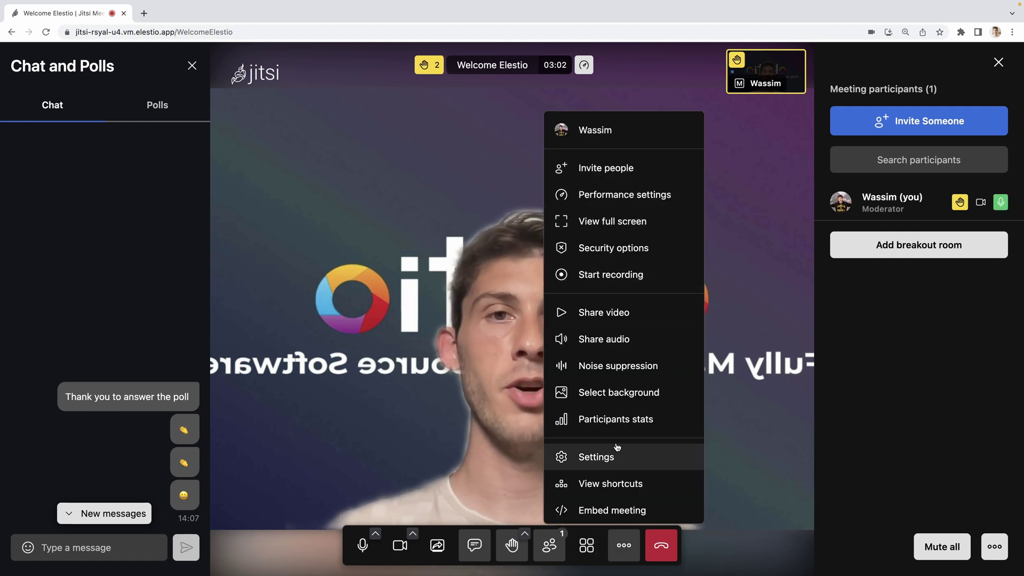
pyautogui.click(599, 276)
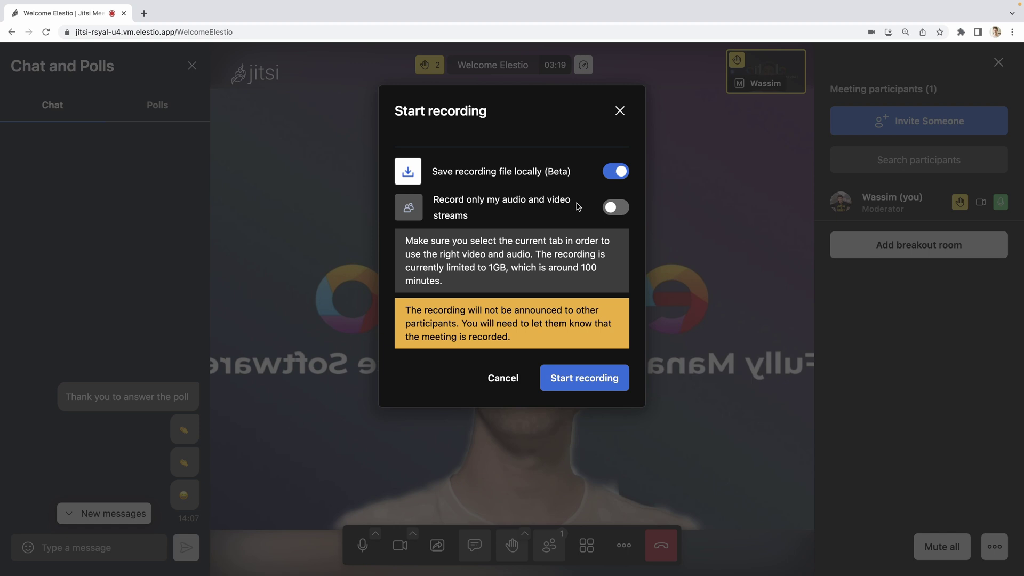
# Step: Record the meeting locally by sharing this tab, then stop and confirm the recording
pyautogui.click(582, 379)
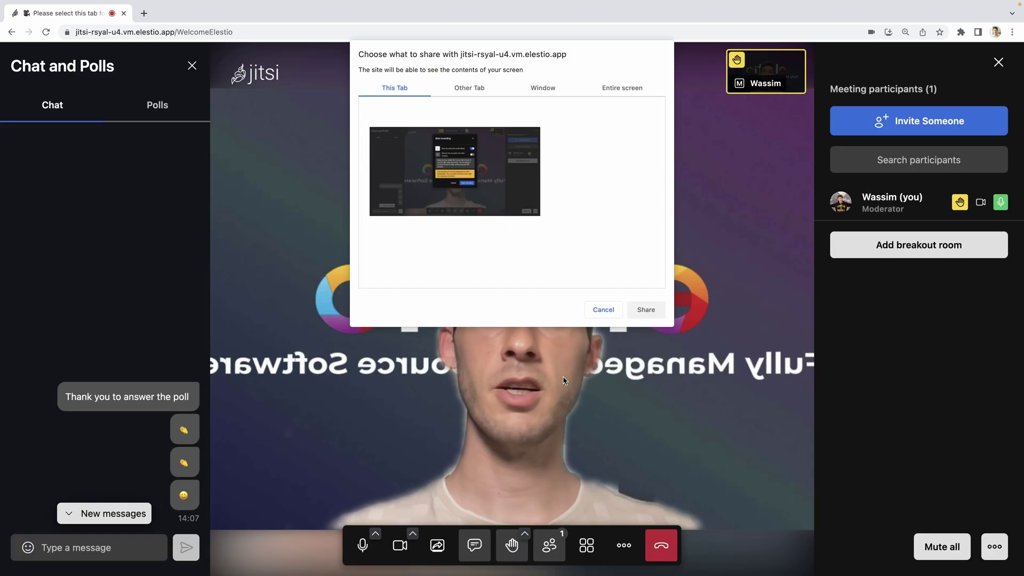
pyautogui.click(646, 310)
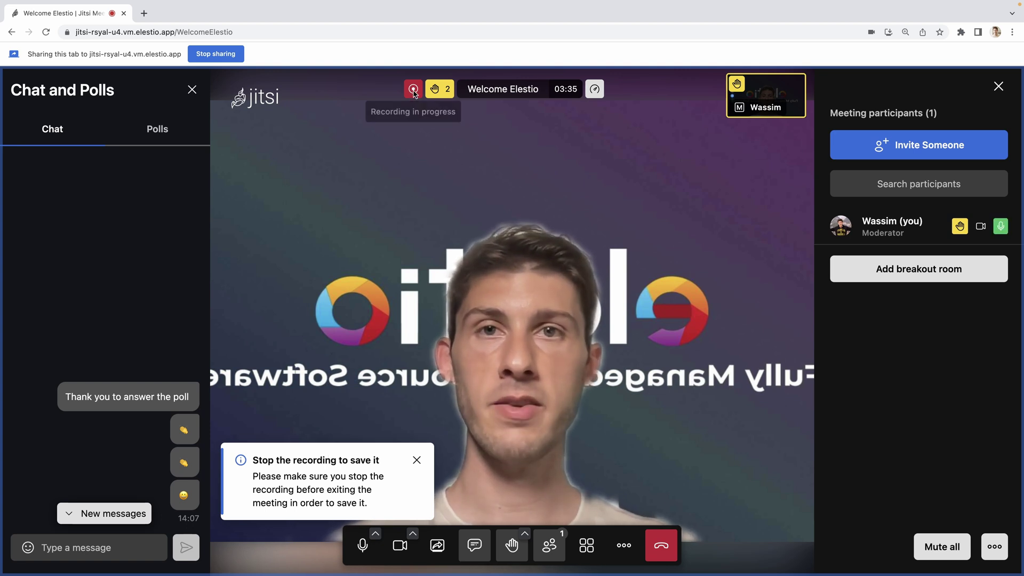
pyautogui.click(623, 554)
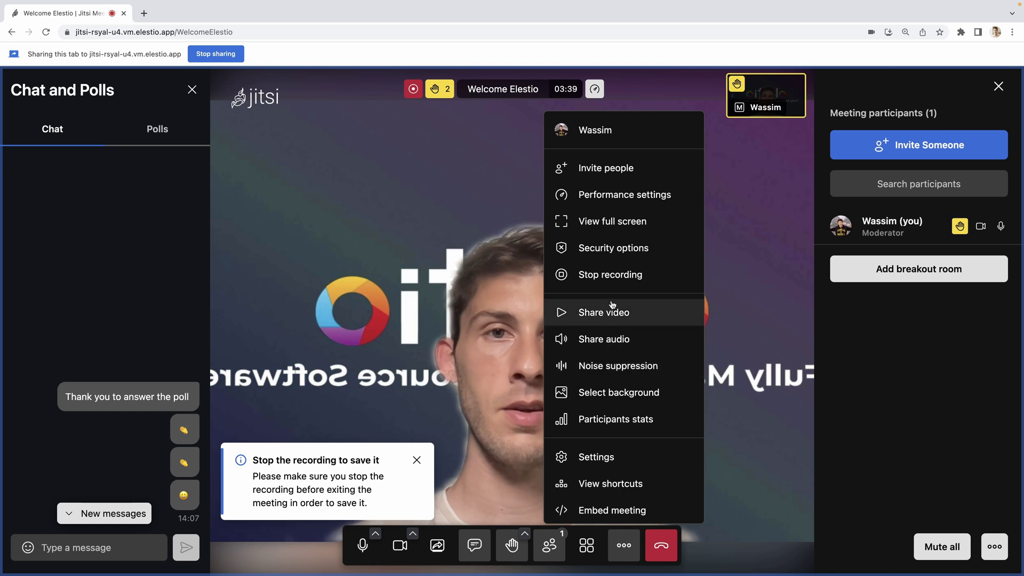
pyautogui.click(608, 274)
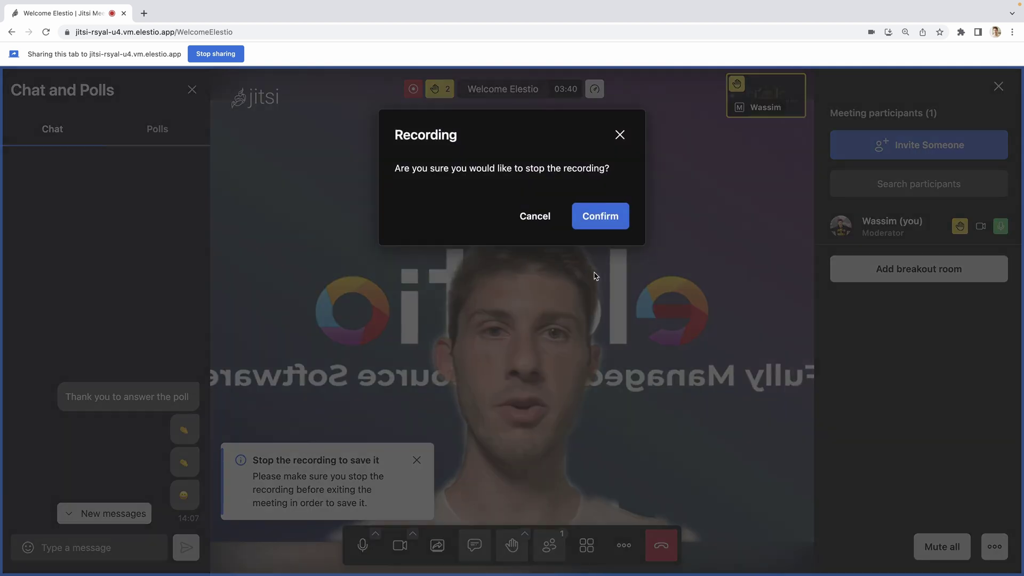
pyautogui.click(596, 230)
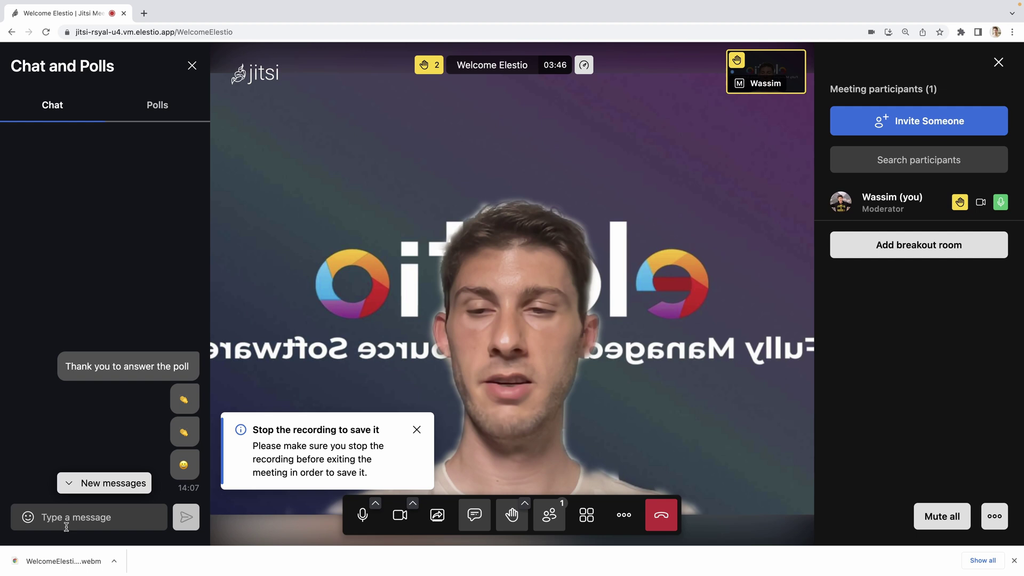
# Step: Play back the downloaded webm recording, then show the meeting's iframe embed code
pyautogui.click(50, 560)
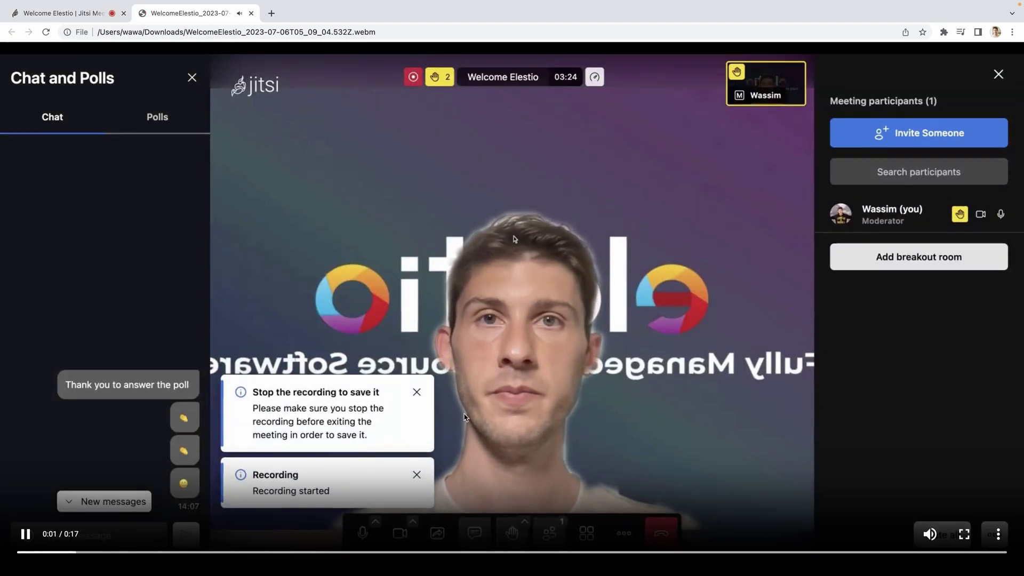
pyautogui.press('super+w')
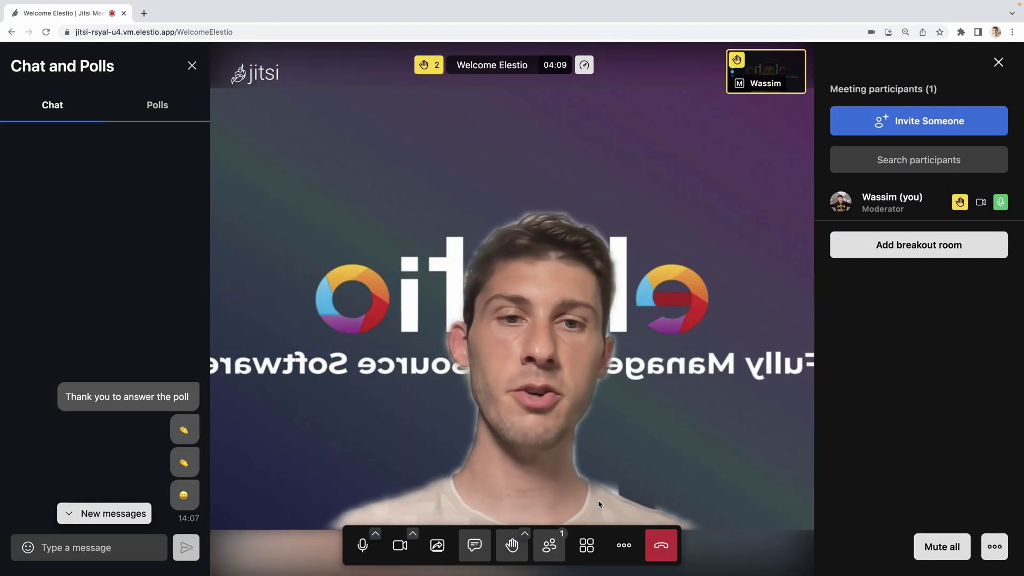
pyautogui.click(624, 545)
pyautogui.click(600, 509)
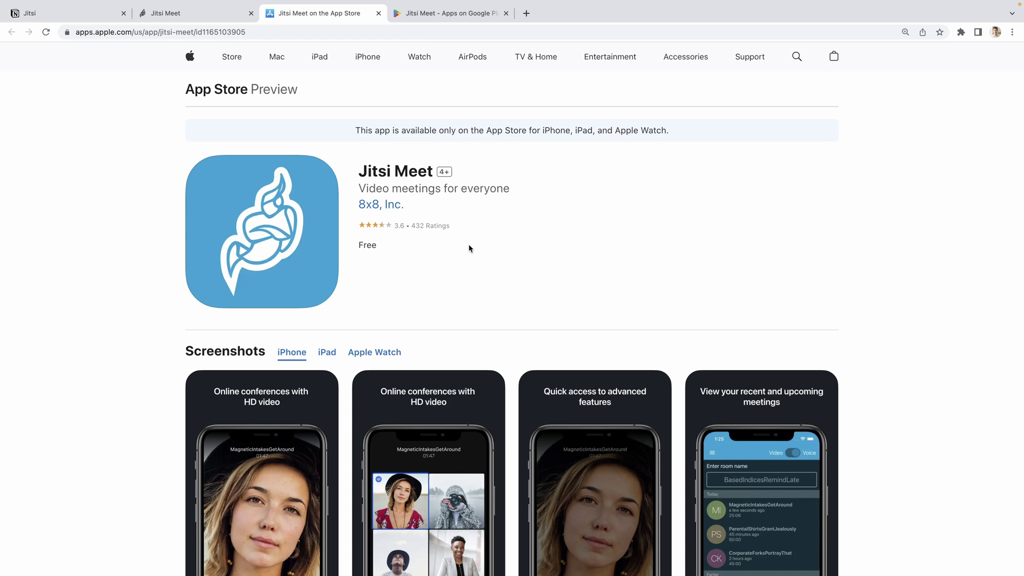
# Step: Scroll the Jitsi Meet App Store listing down to What's New (23.1.2) and the 3.6 rating
pyautogui.scroll(-5, 139, 335)
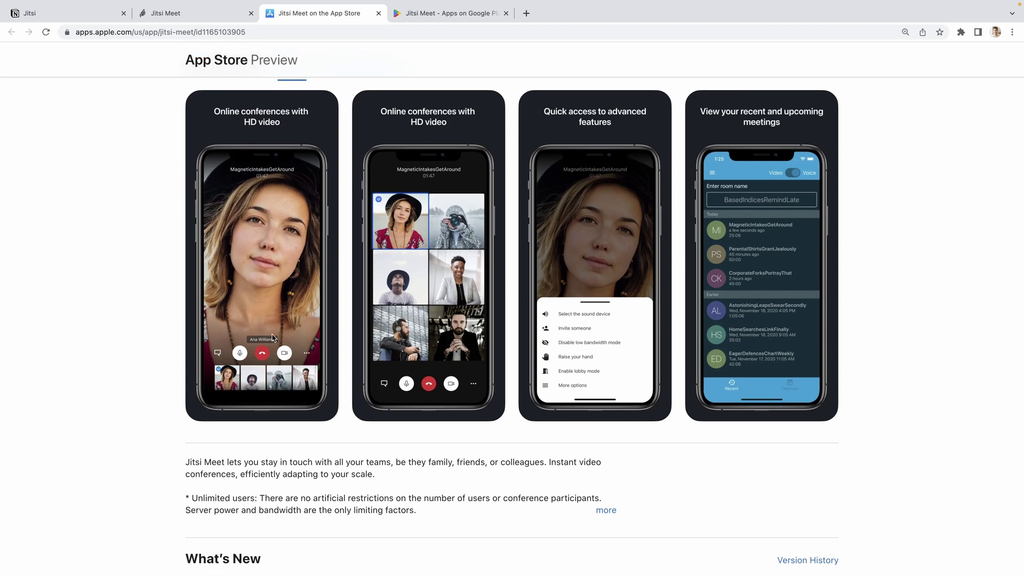
pyautogui.scroll(-4, 178, 357)
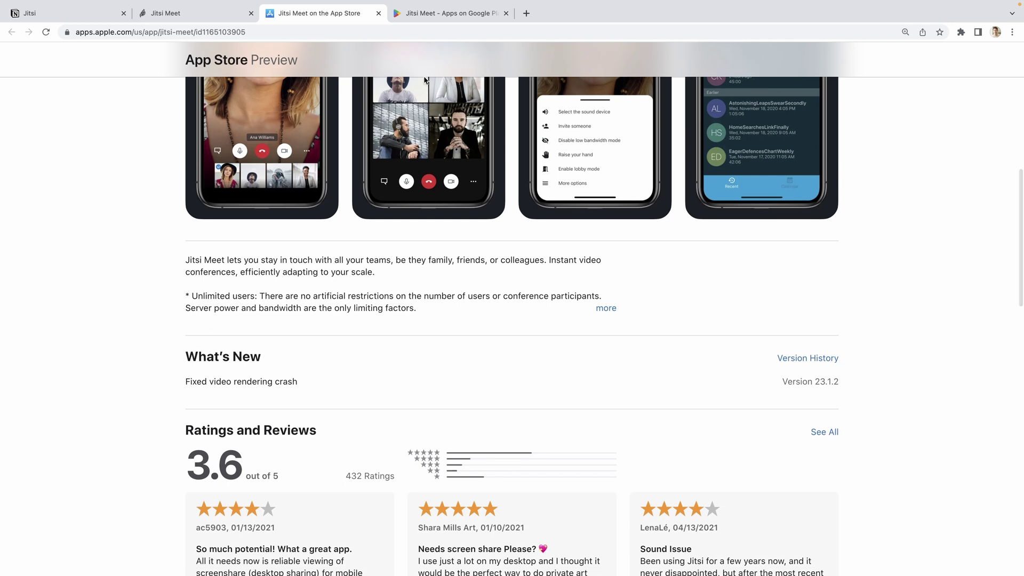
# Step: Look over the Jitsi Meet Google Play listing with its 3.9 rating and 10M+ downloads
pyautogui.click(442, 14)
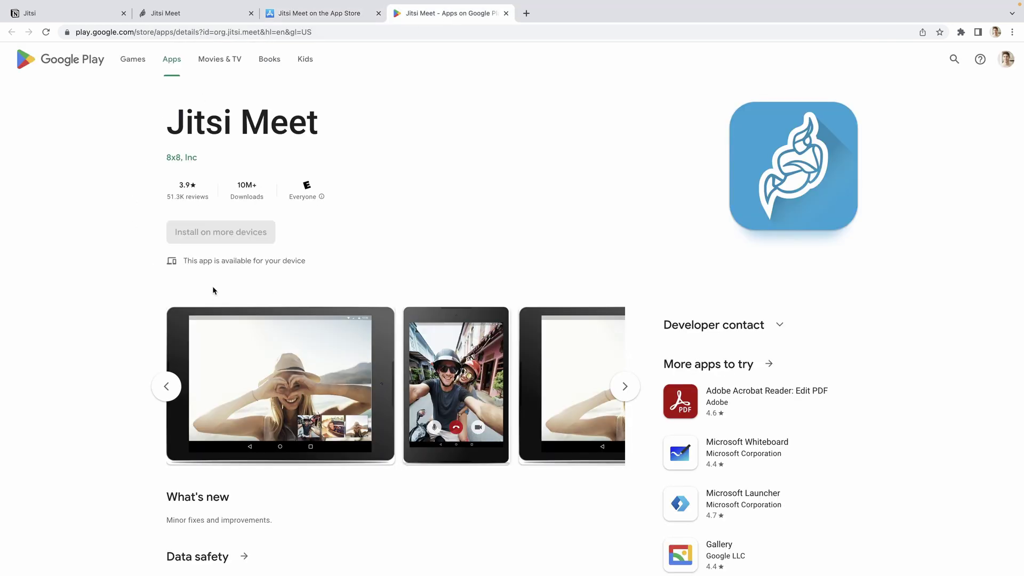
pyautogui.scroll(-2, 117, 331)
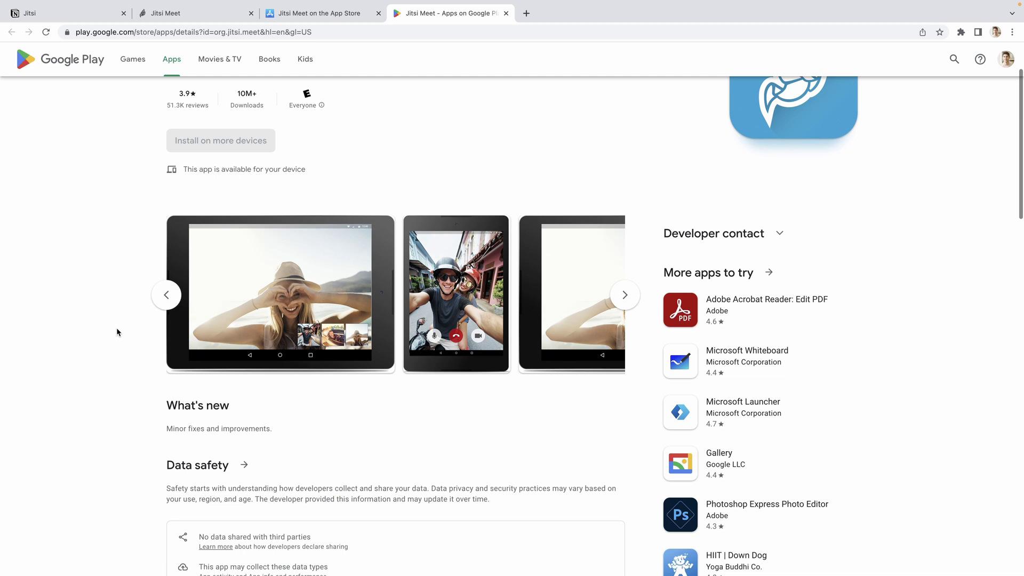
pyautogui.scroll(2, 117, 332)
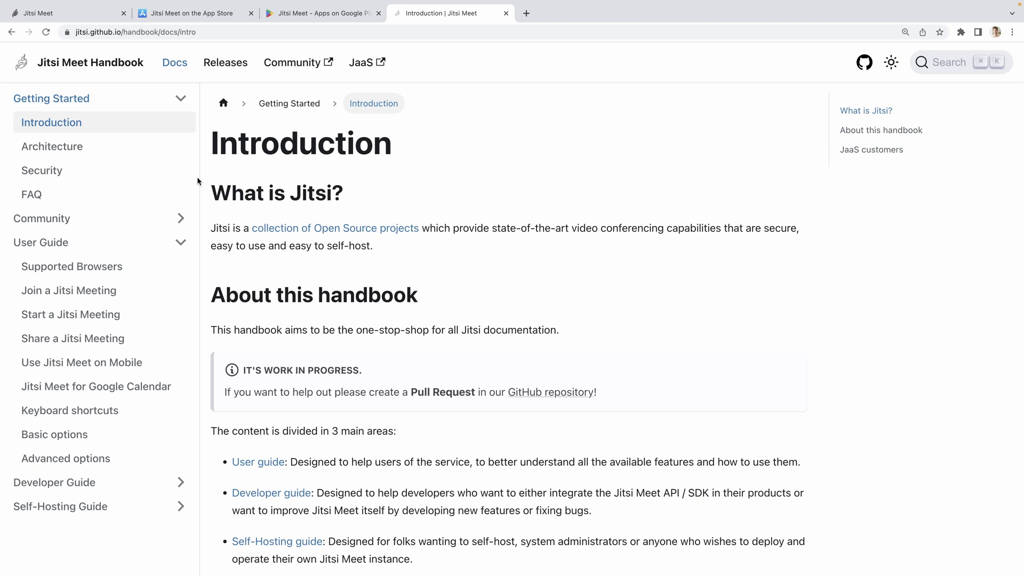
# Step: Browse the handbook's Architecture and User Guide pages
pyautogui.scroll(-3, 455, 249)
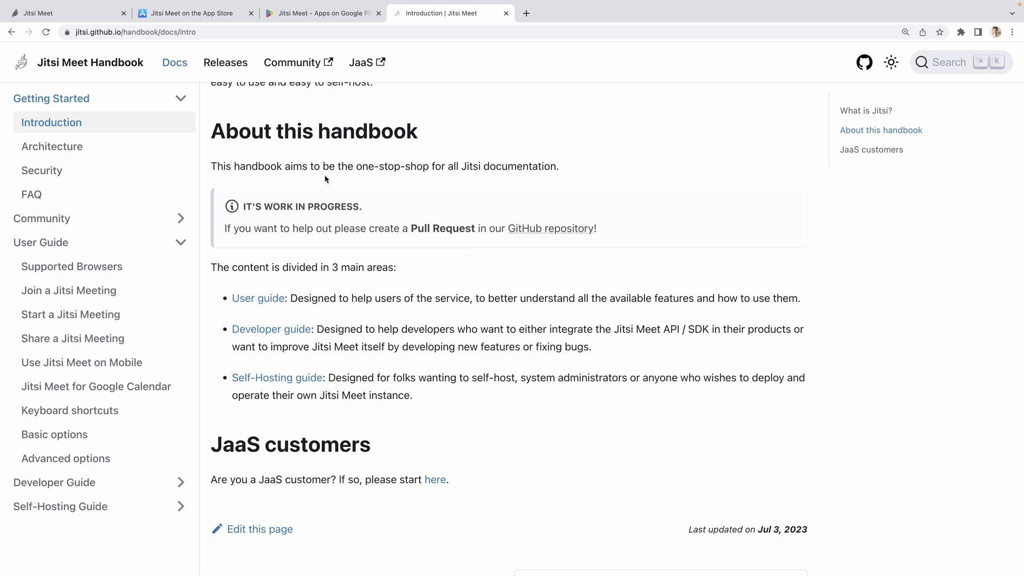
pyautogui.click(101, 153)
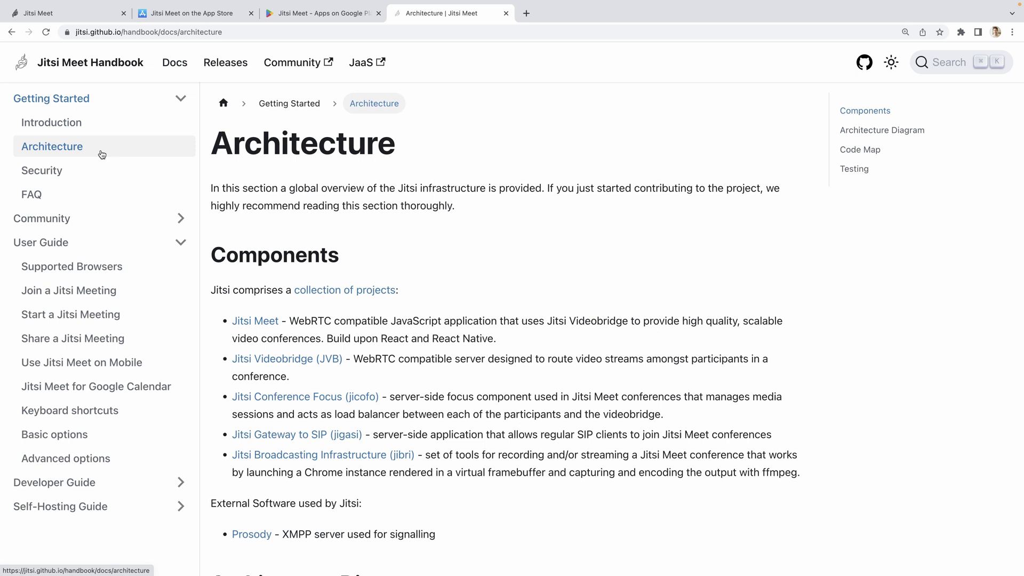
pyautogui.click(117, 242)
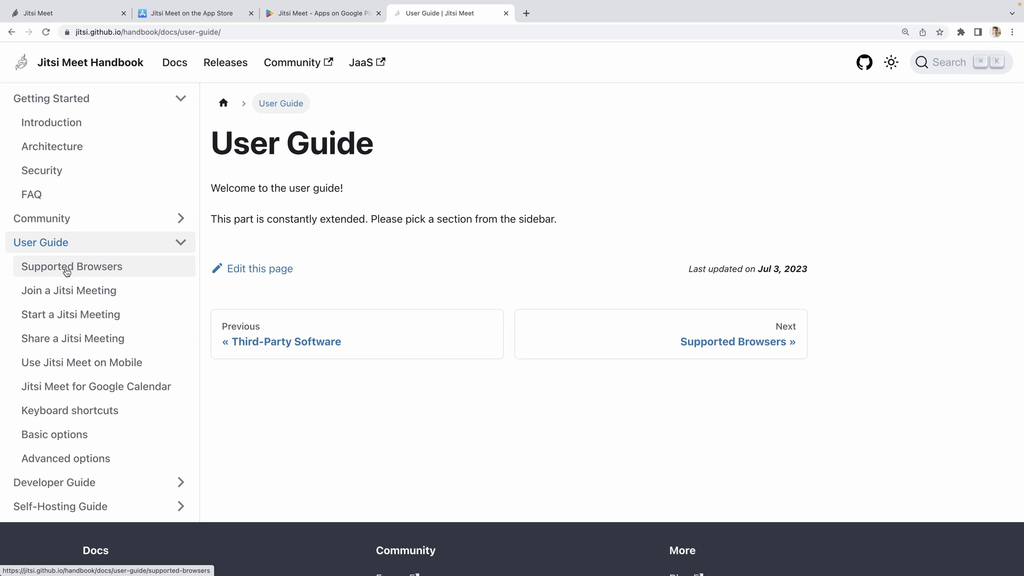
# Step: Skim the Jitsi Meet for Google Calendar page, highlighting its text, then open Keyboard shortcuts
pyautogui.click(47, 389)
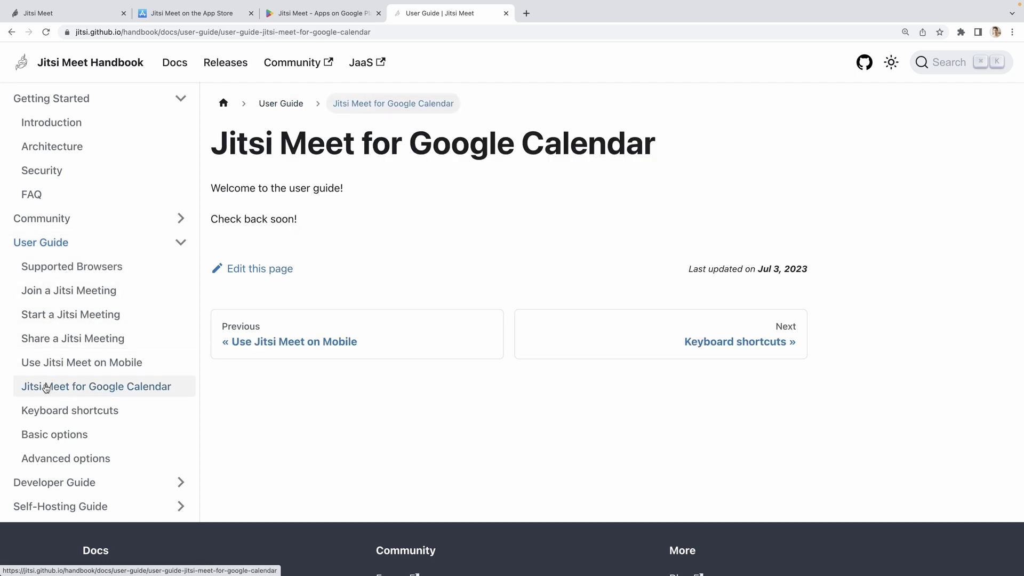
pyautogui.moveTo(210, 219); pyautogui.dragTo(267, 220)
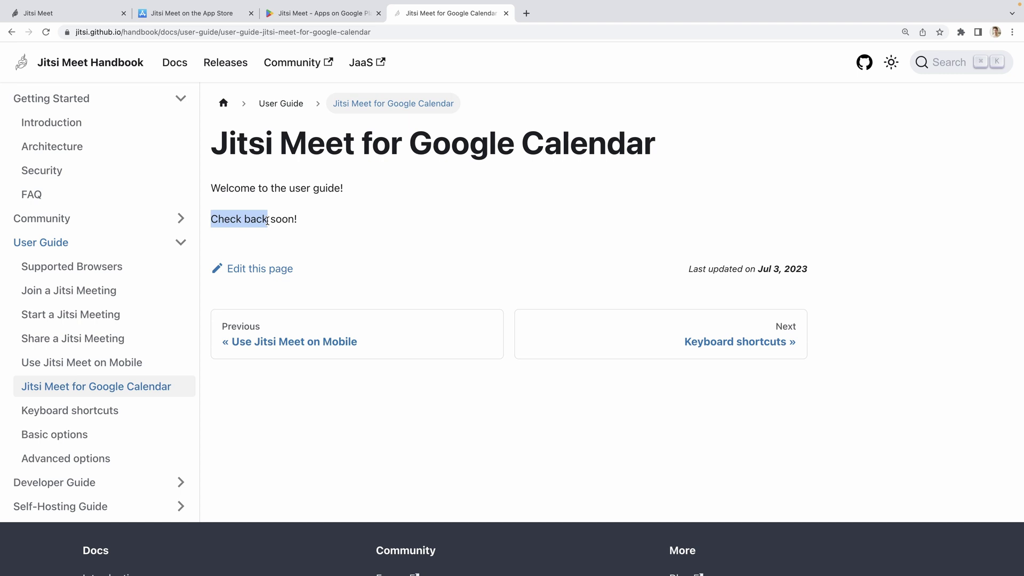
pyautogui.click(311, 222)
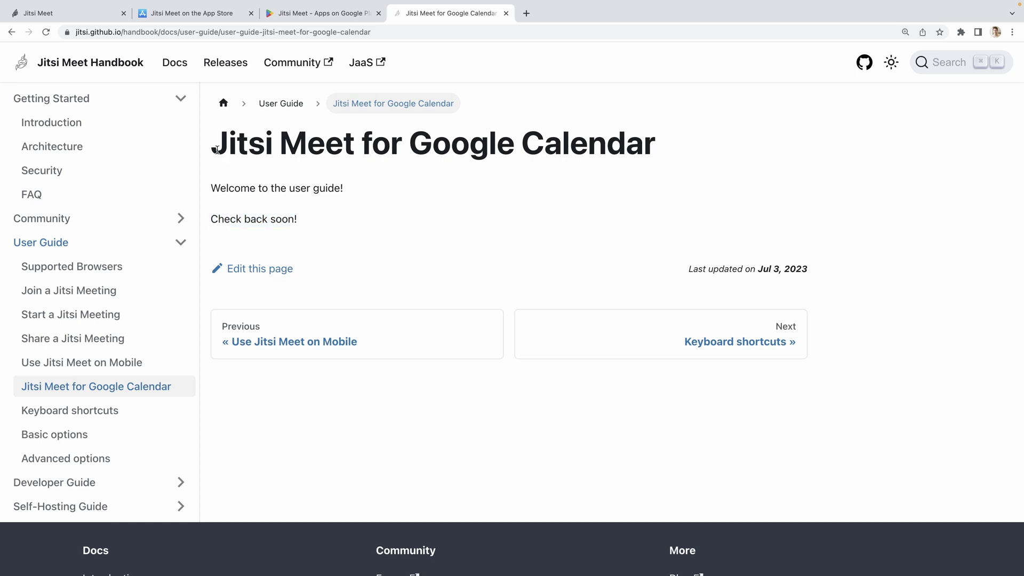
pyautogui.moveTo(216, 151); pyautogui.dragTo(596, 152)
pyautogui.moveTo(724, 143); pyautogui.dragTo(236, 136)
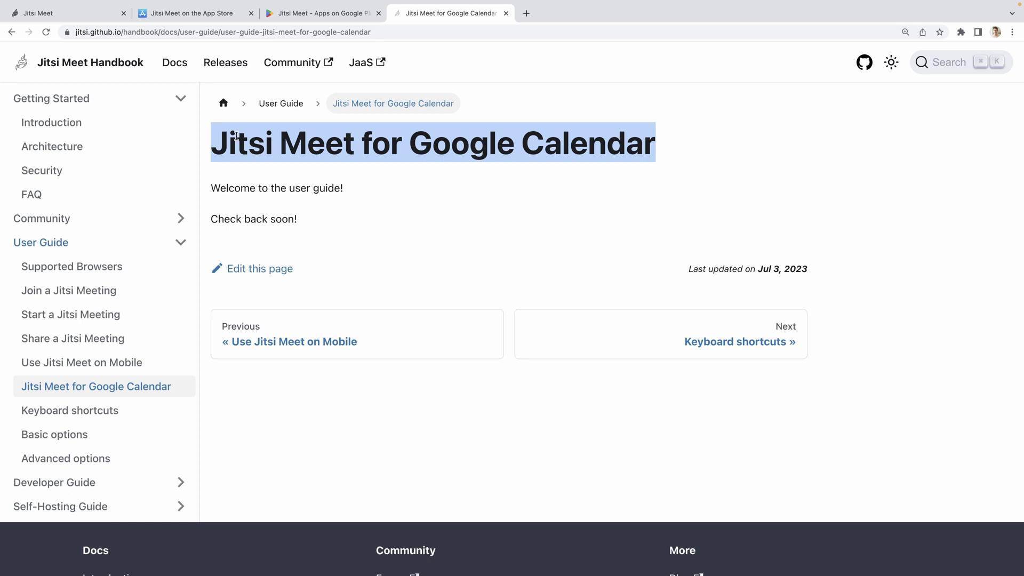
pyautogui.click(236, 136)
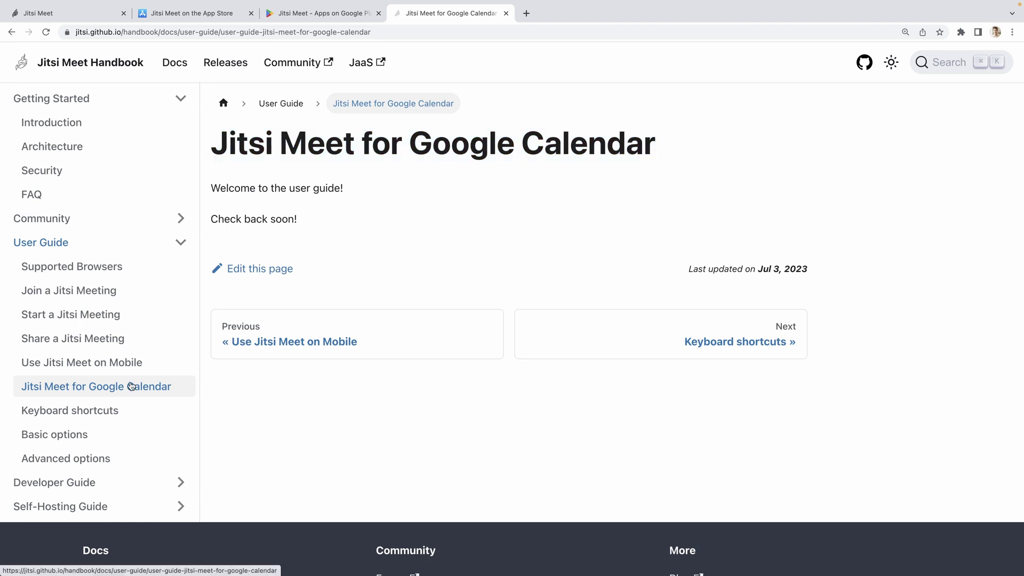
pyautogui.click(51, 412)
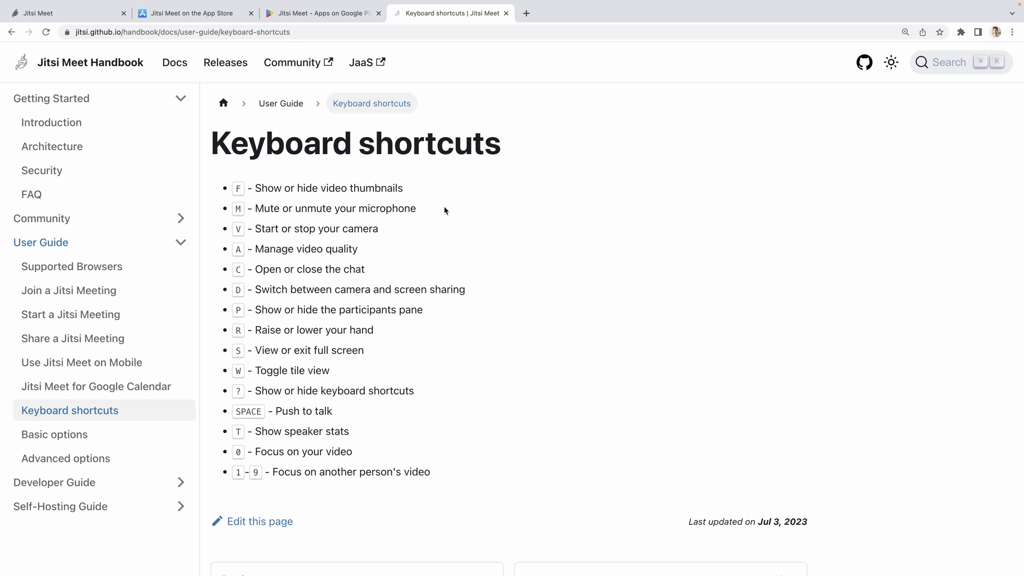